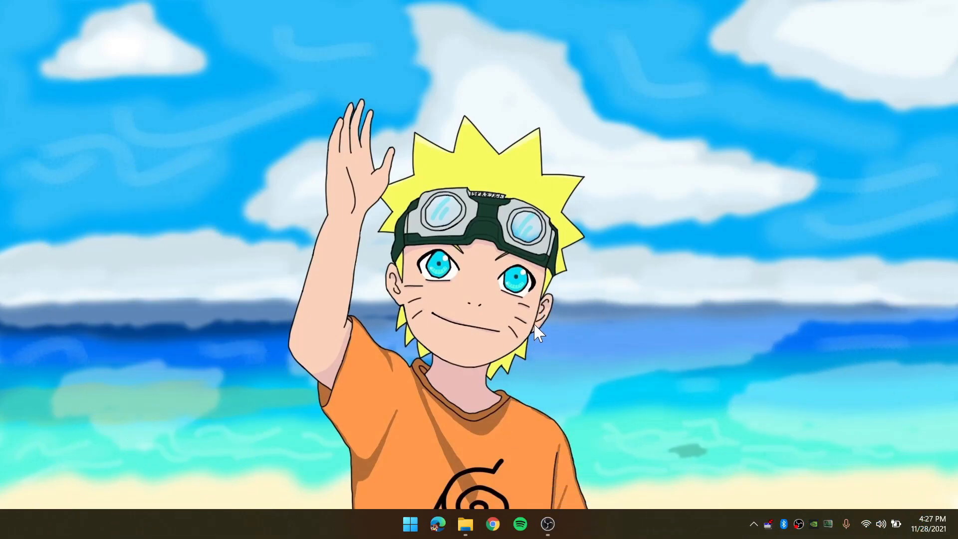
- Bring up the Downloads folder and select the Playstore.rar archive
mouse_move(463, 532)
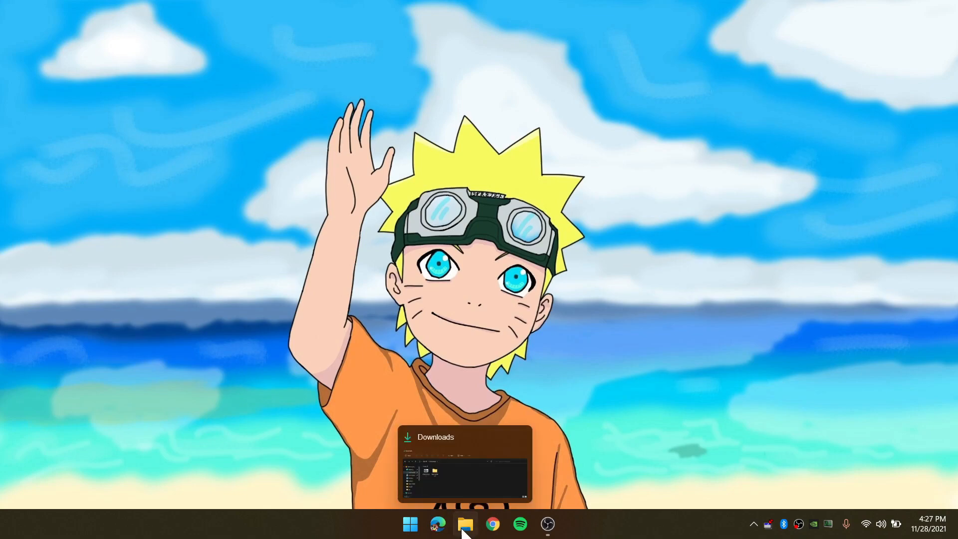
left_click(464, 530)
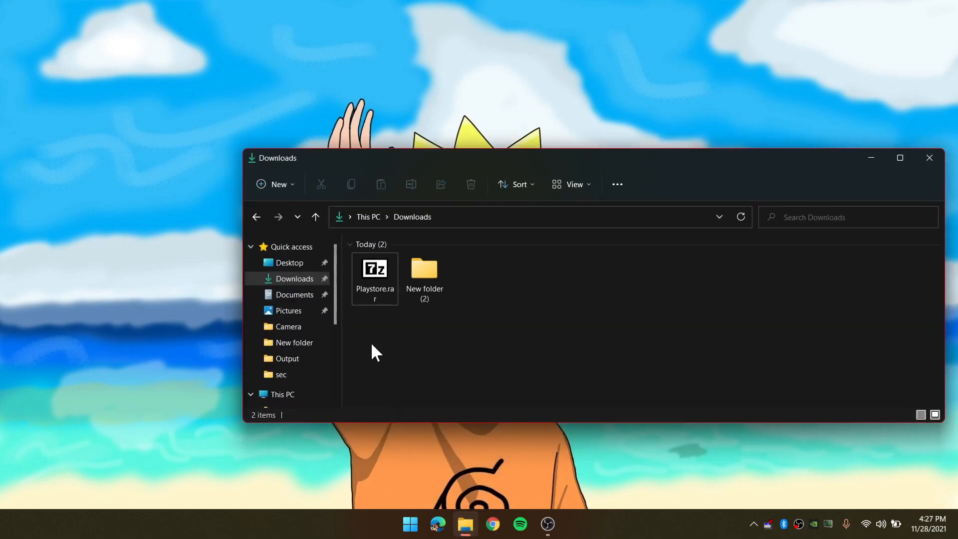
left_click(375, 271)
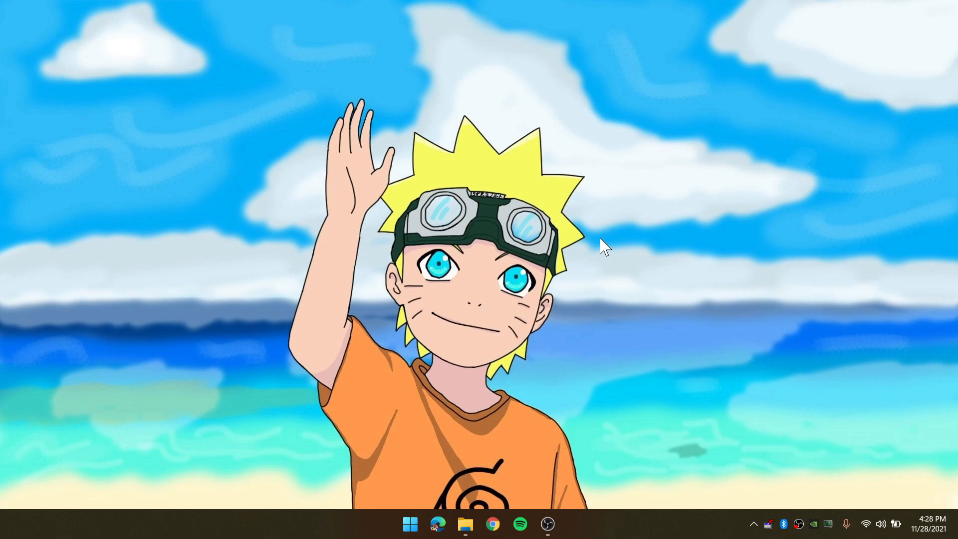
- Open the Windows Features dialog from the Optional features page of the Apps settings
key("super+i")
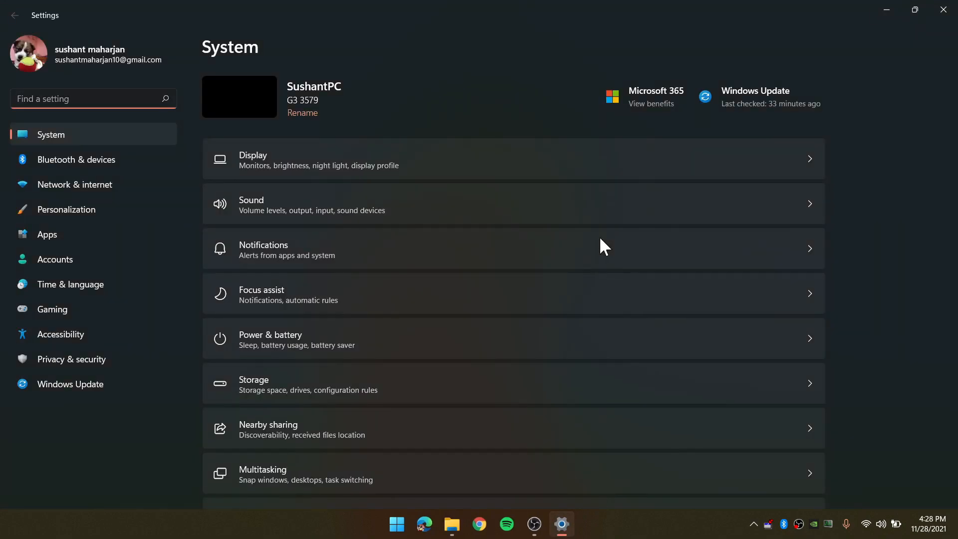
left_click(74, 238)
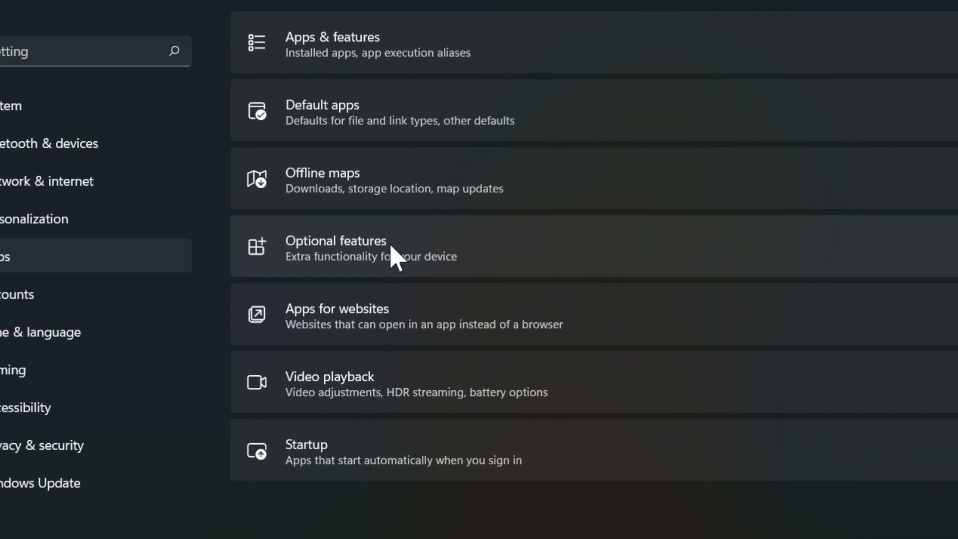
left_click(523, 254)
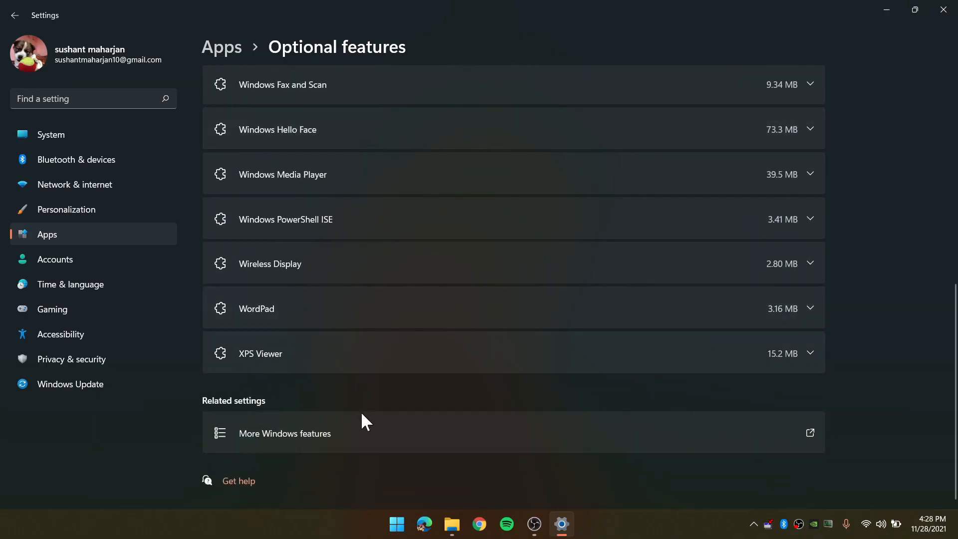
left_click(360, 432)
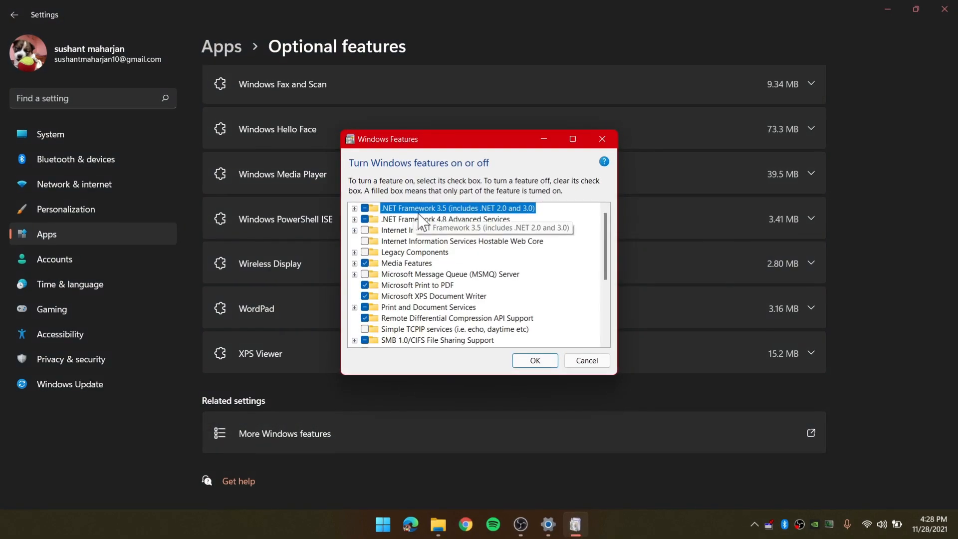
- Turn on the Virtual Machine Platform feature and restart the PC to finish its installation
scroll(444, 307, "down", 5)
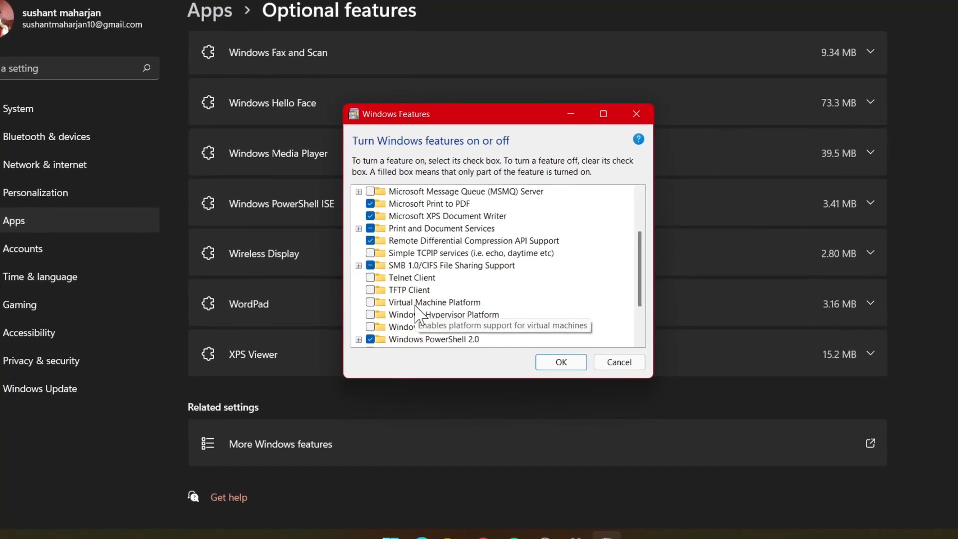
left_click(452, 303)
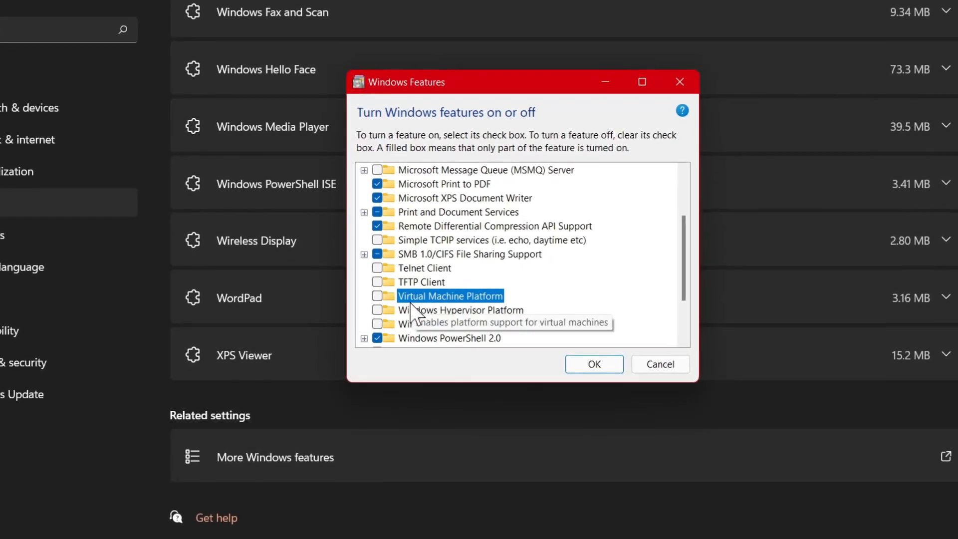
left_click(375, 297)
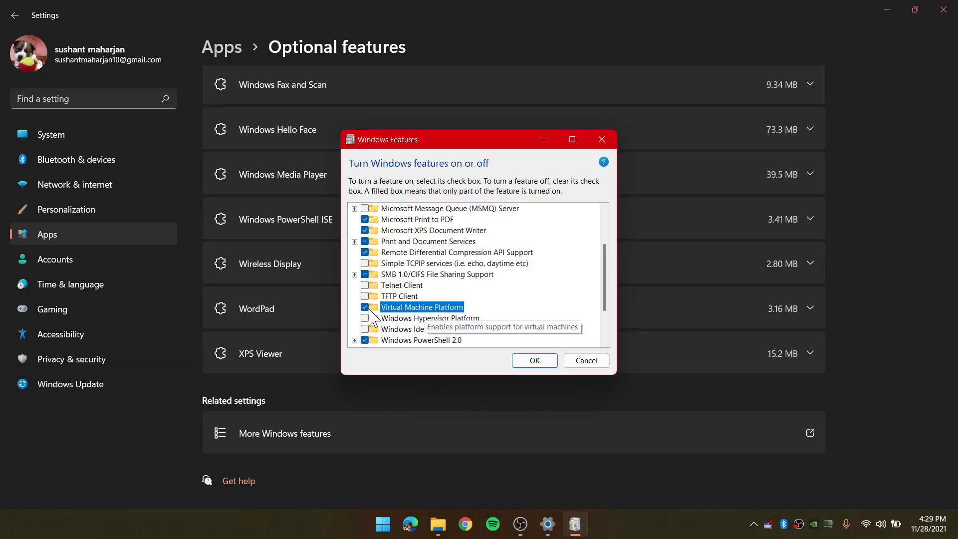
left_click(535, 360)
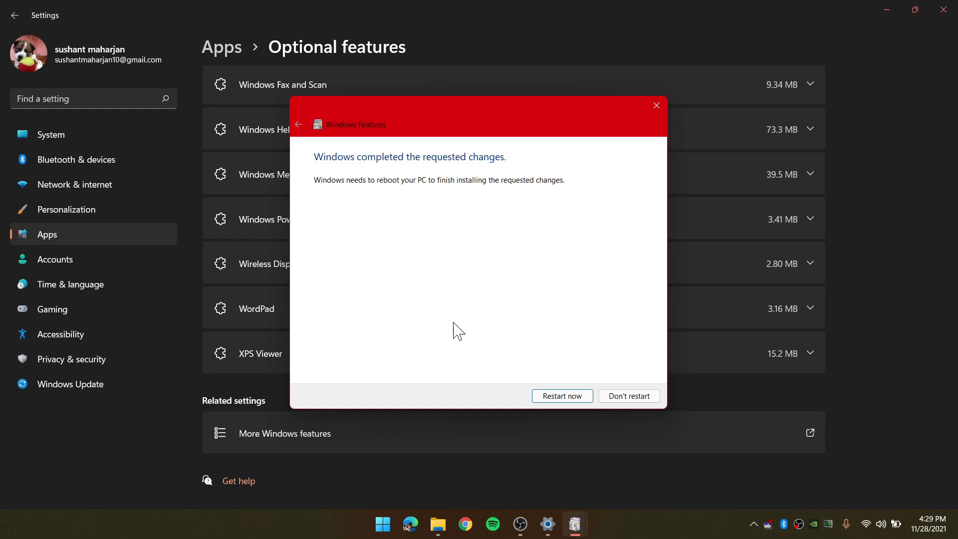
left_click(562, 395)
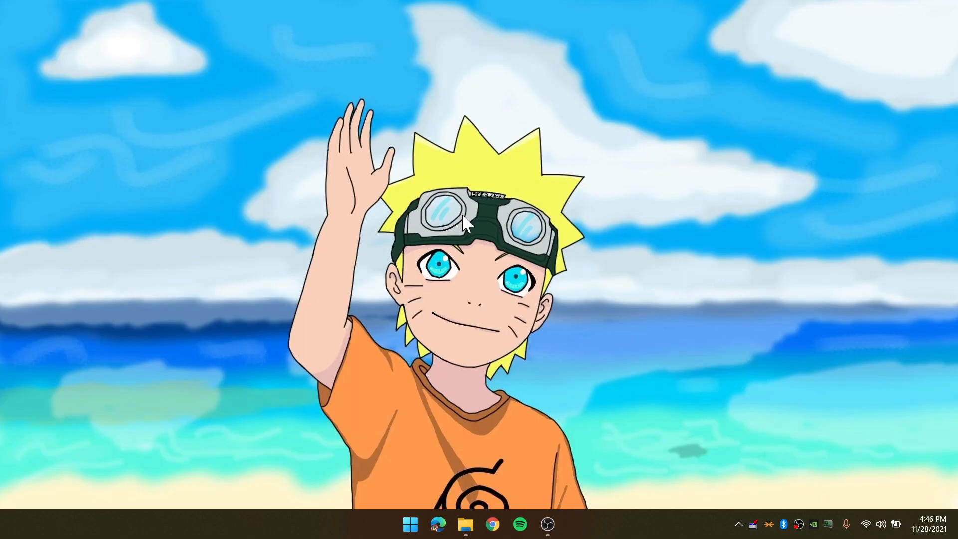
- Open Task Manager to examine the system's performance details
key("ctrl+shift+Escape")
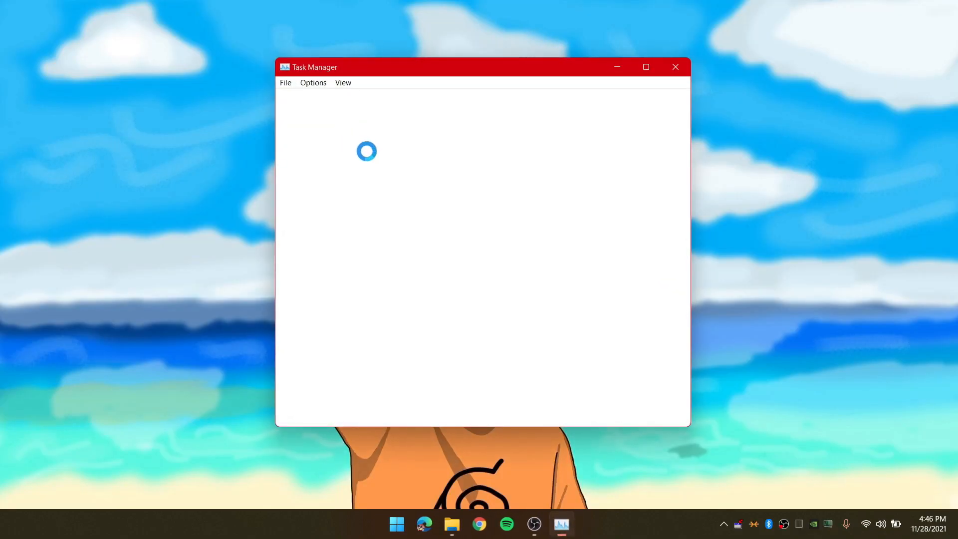
left_click(320, 98)
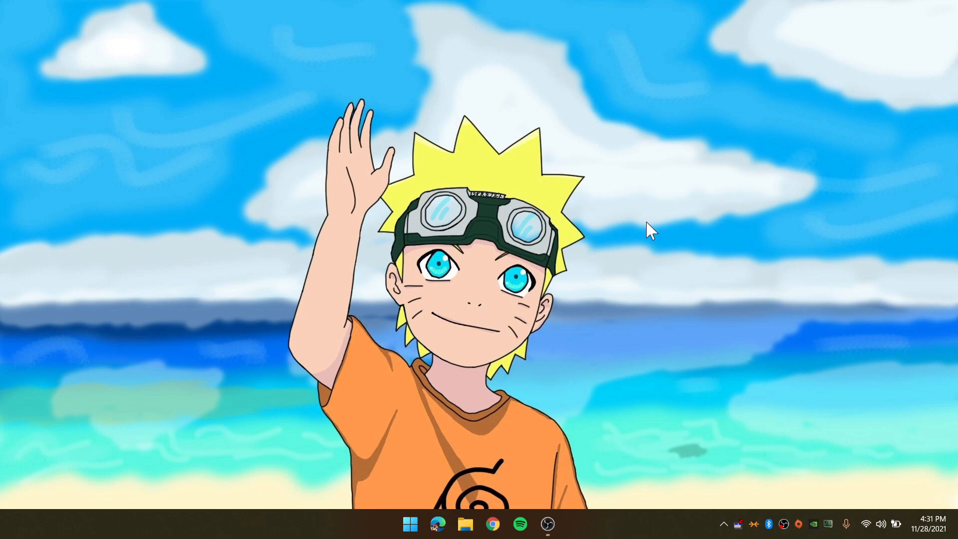
- Find the Developer settings by searching for "developer", turn on Developer Mode, and close Settings
key("super+i")
type("developer")
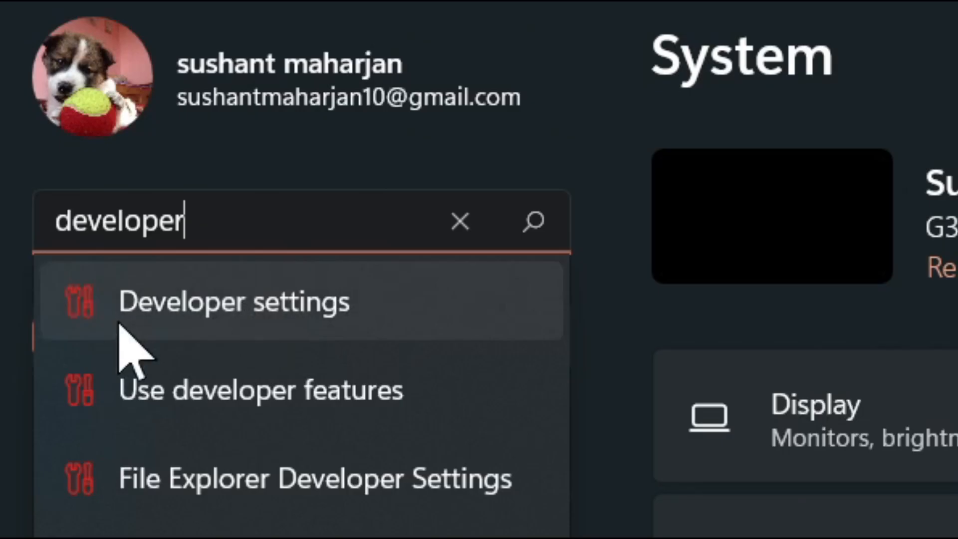
left_click(315, 303)
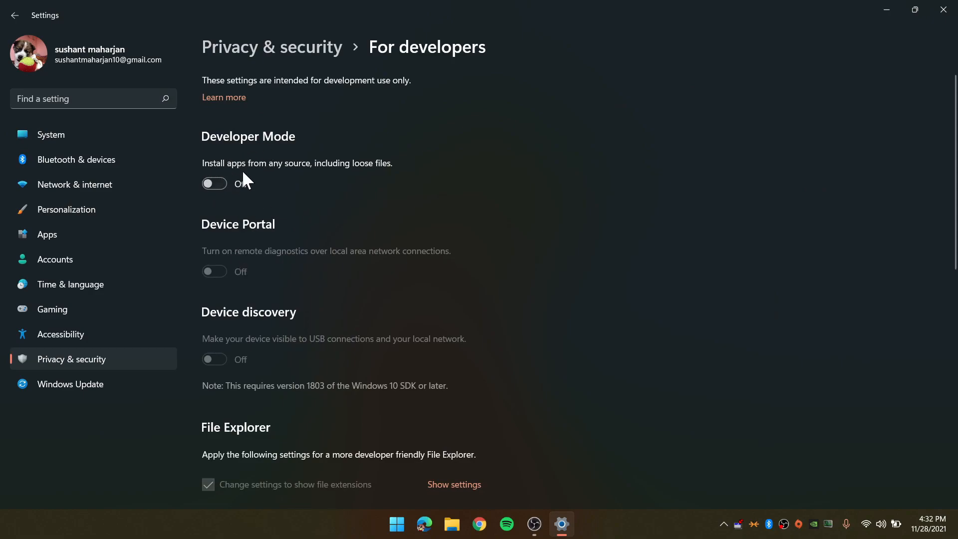
left_click(214, 183)
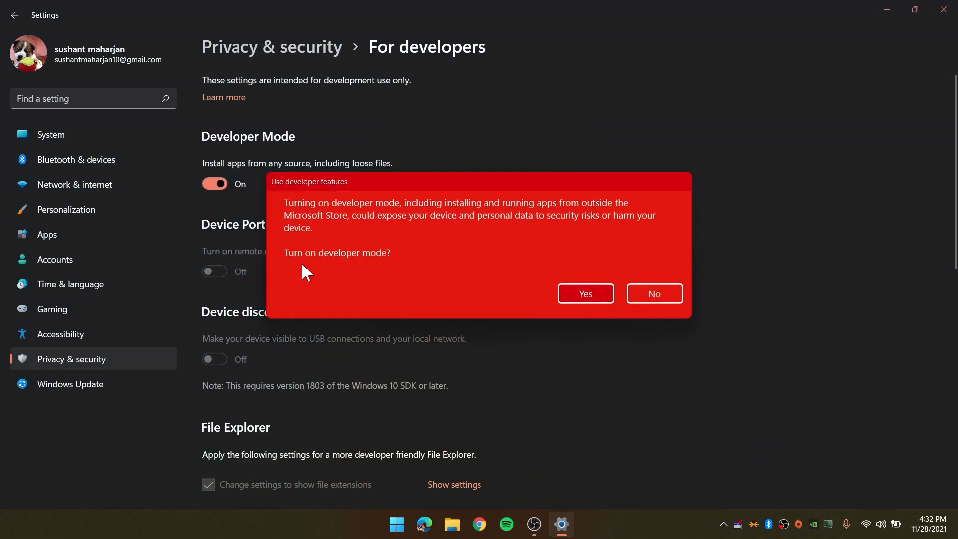
left_click(574, 293)
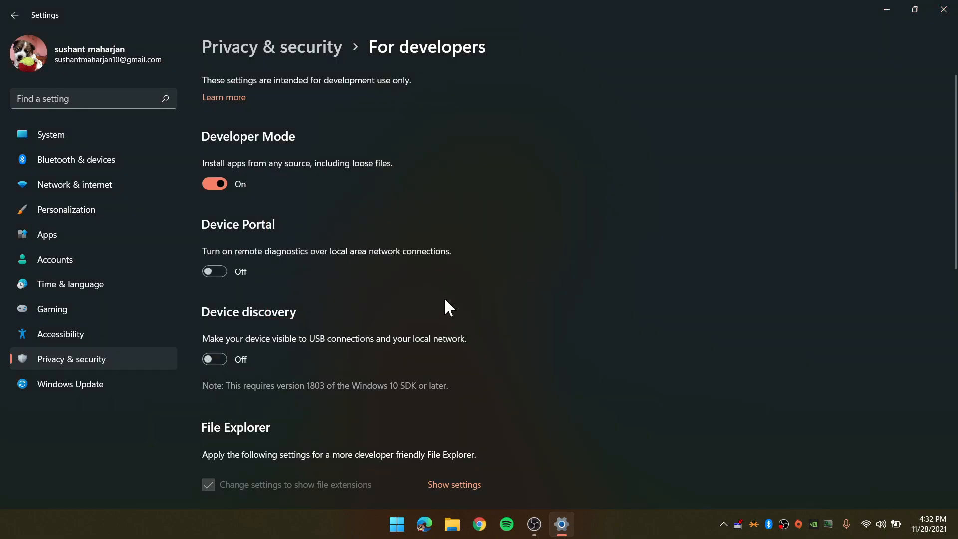
left_click(943, 9)
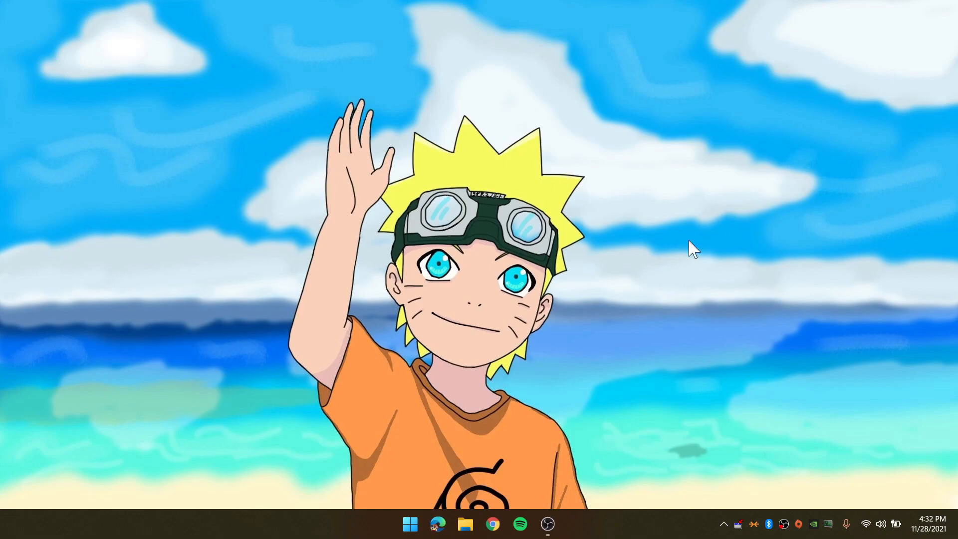
- Cut the Playstore.rar archive from the Downloads folder in a maximized File Explorer window
left_click(464, 524)
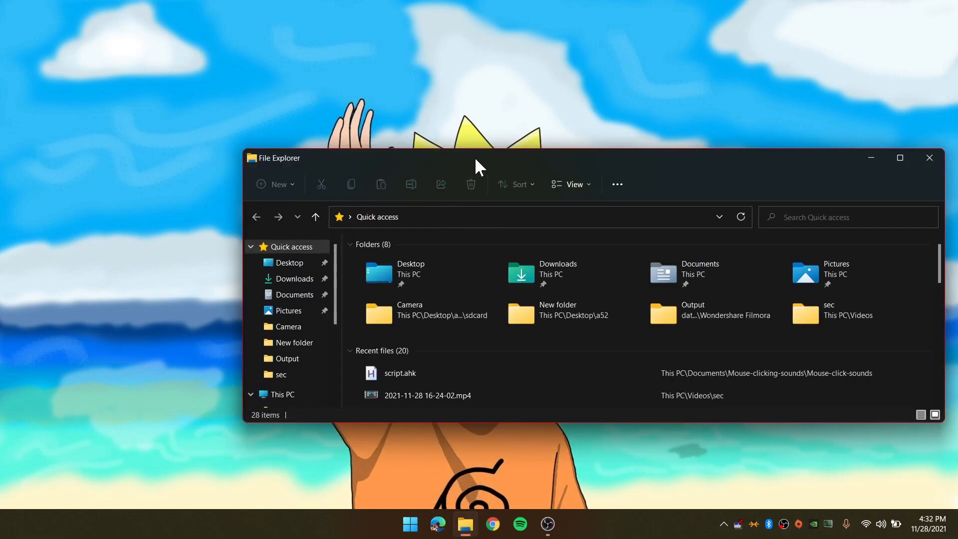
double_click(473, 157)
left_click(40, 127)
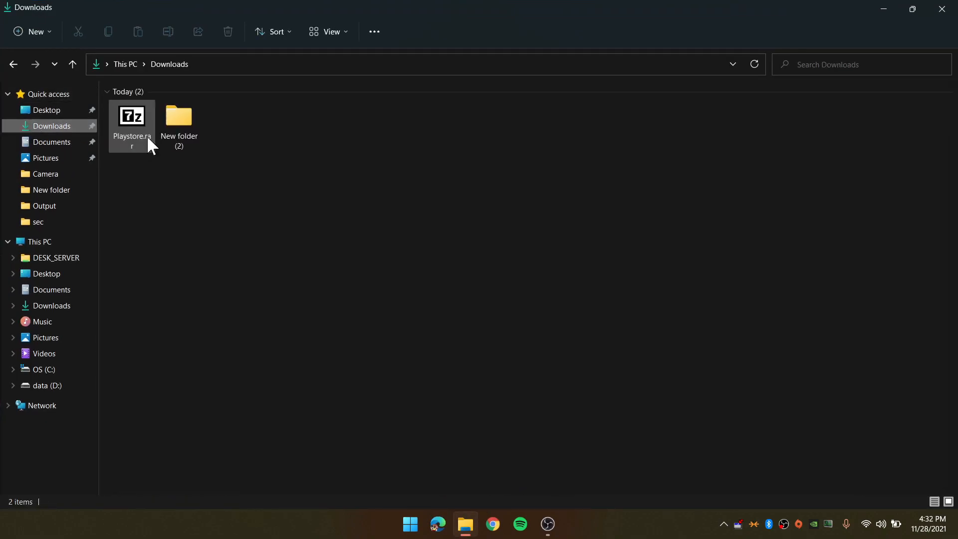
left_click(141, 125)
right_click(140, 122)
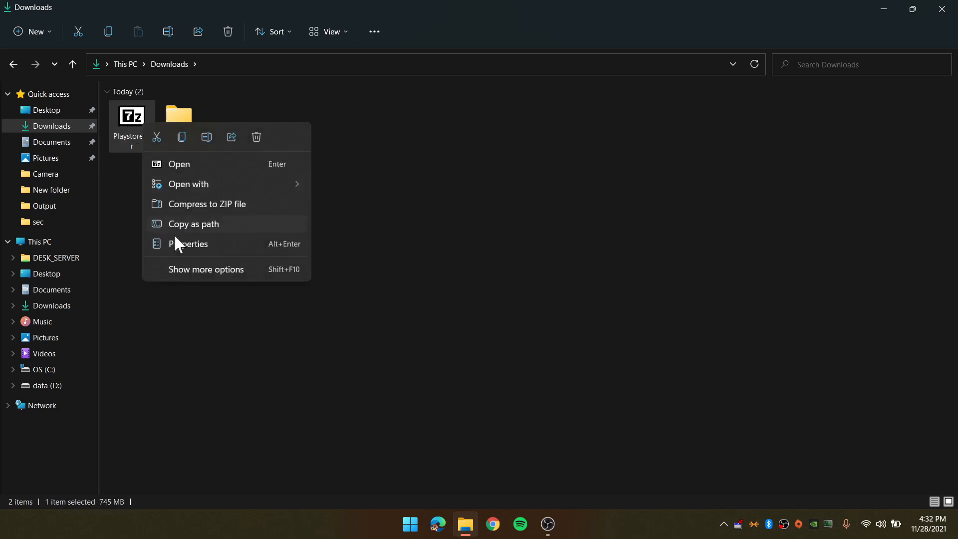
left_click(156, 137)
- Paste the cut Playstore.rar archive into the root of the OS (C:) drive
left_click(50, 241)
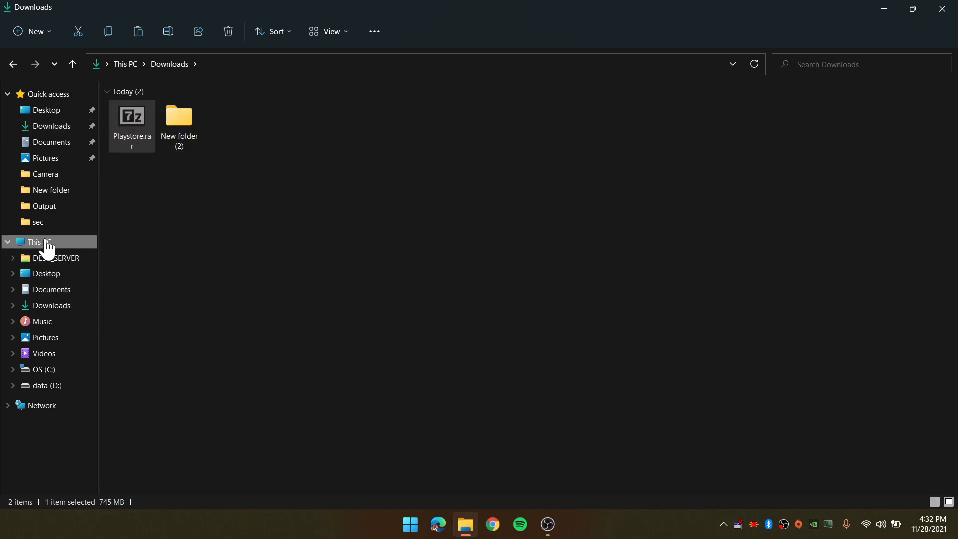
double_click(172, 209)
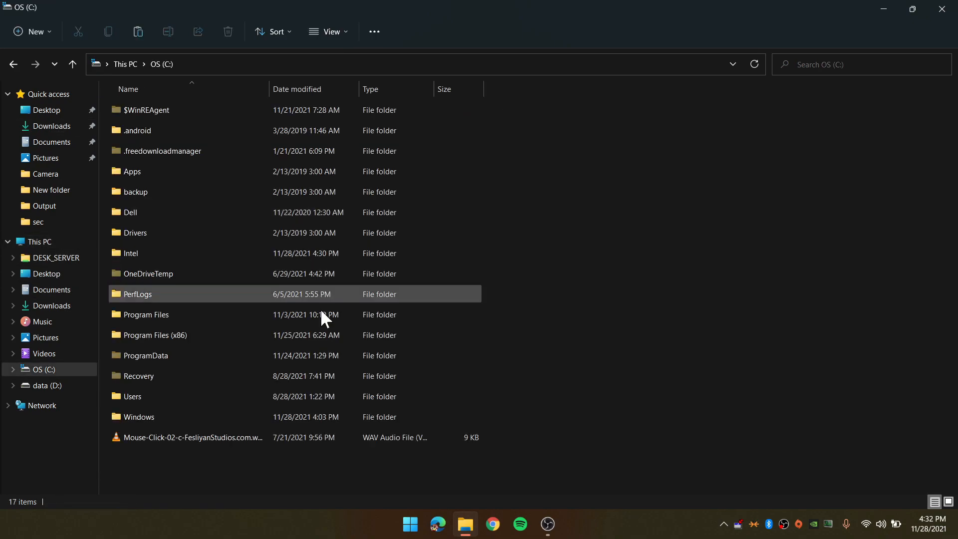
right_click(604, 311)
left_click(620, 327)
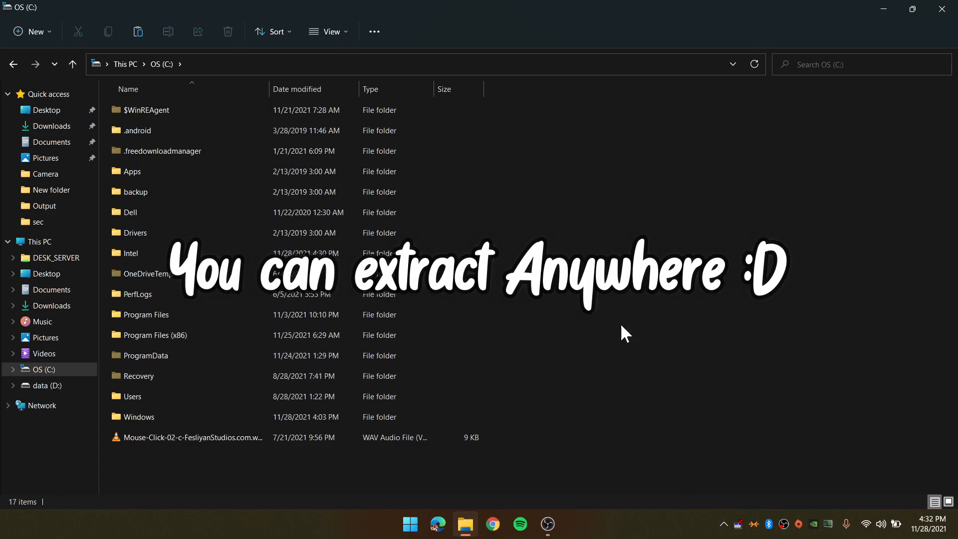
left_click(222, 204)
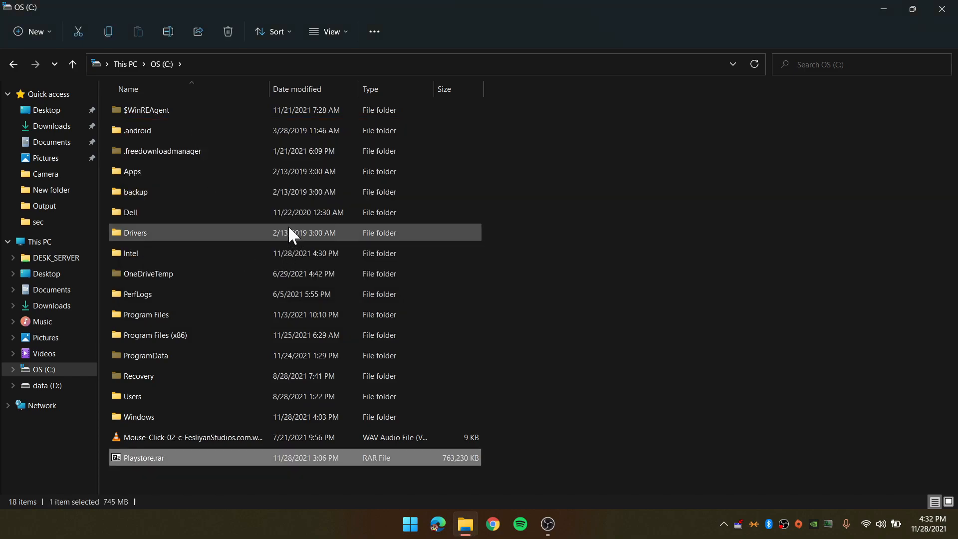
- Open Playstore.rar with 7-Zip File Manager and move its window aside so the C: drive's file list stays accessible
right_click(183, 453)
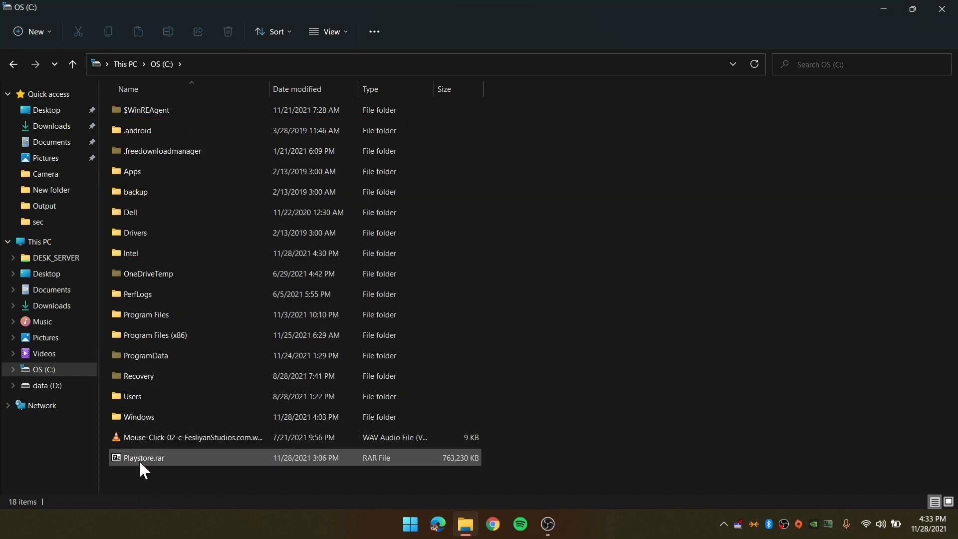
right_click(139, 456)
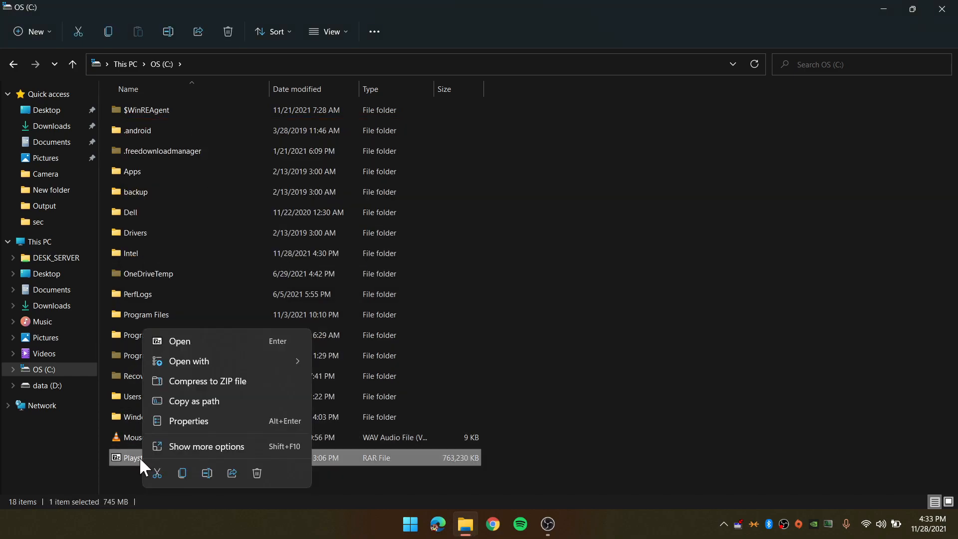
left_click(191, 447)
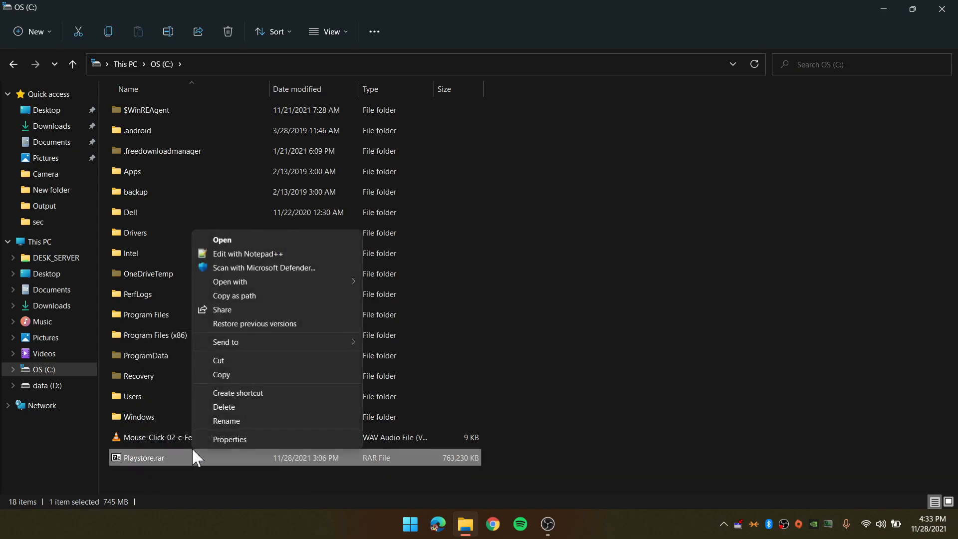
mouse_move(257, 283)
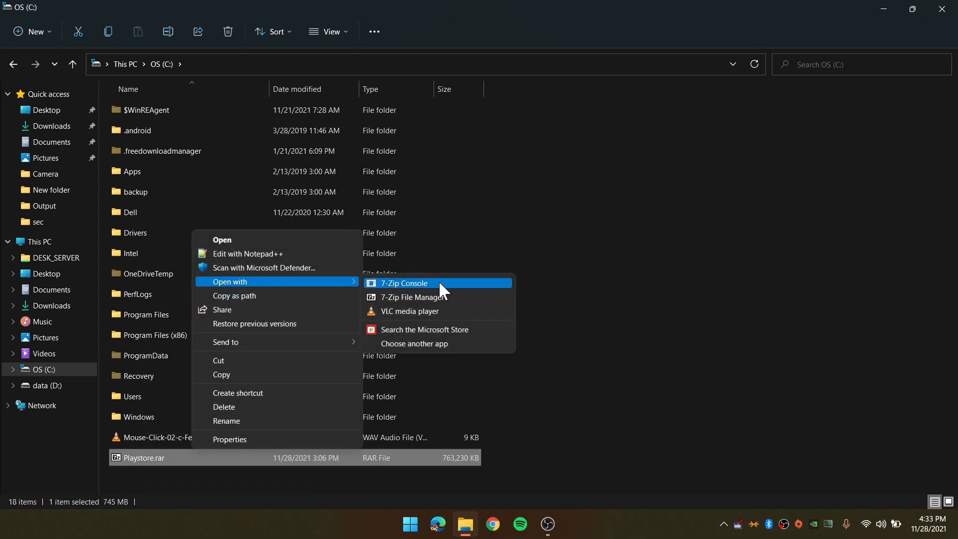
left_click(442, 295)
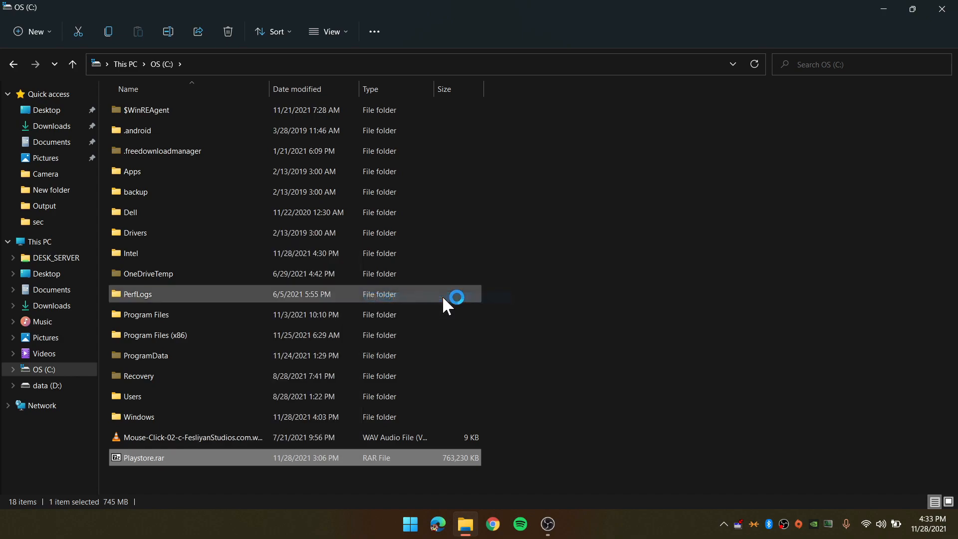
left_click_drag(297, 175, 470, 175)
left_click_drag(417, 113, 679, 138)
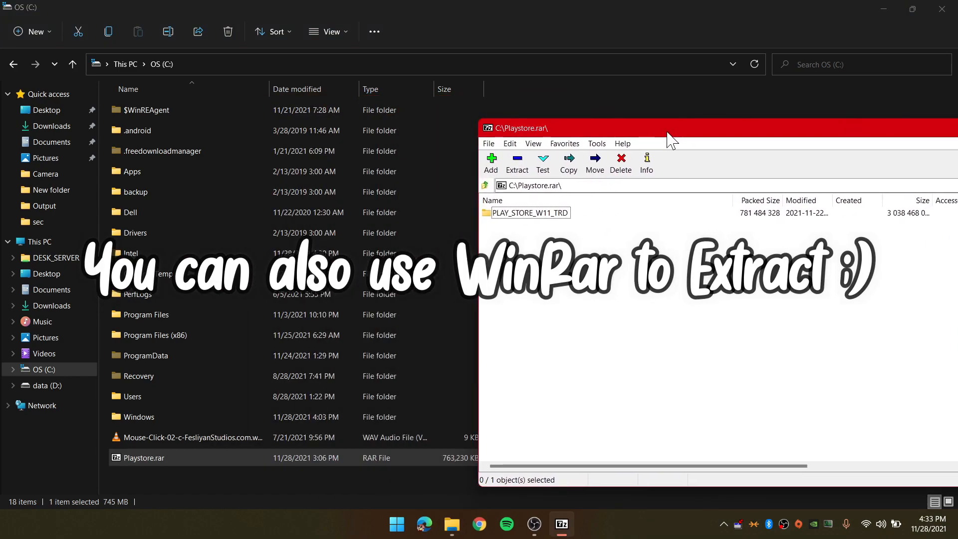
- Extract the PLAY_STORE_W11_TRD folder from the archive into the root of the C: drive
right_click(525, 215)
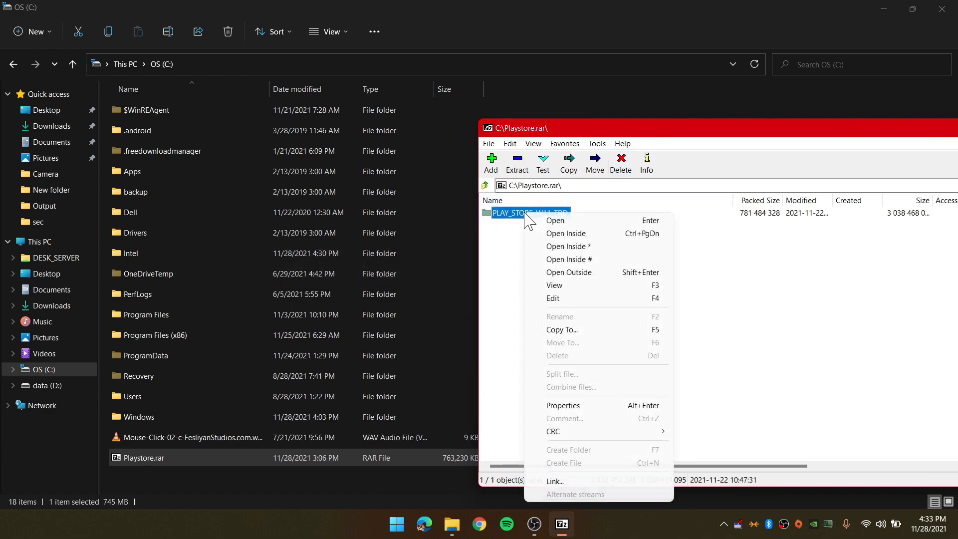
left_click(505, 259)
left_click_drag(522, 216, 573, 299)
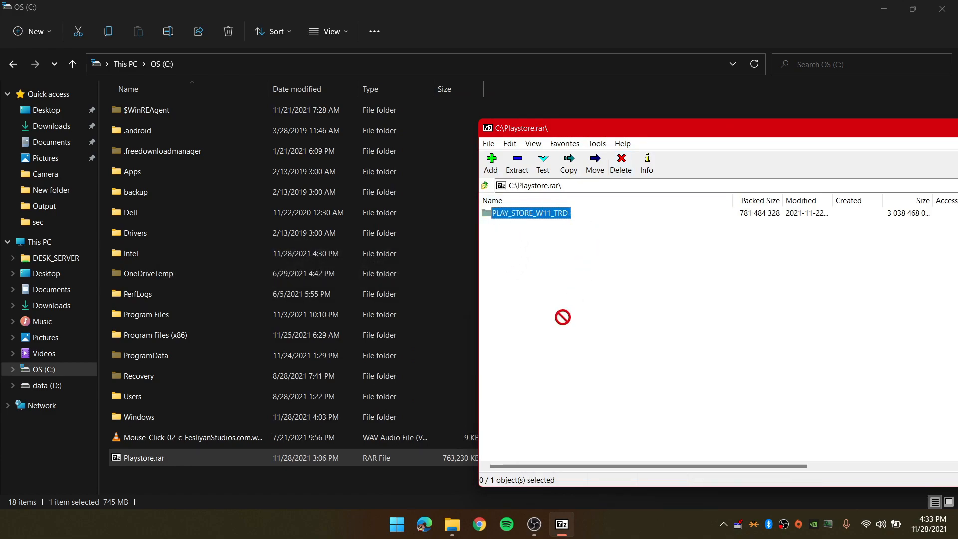
left_click_drag(256, 486, 256, 484)
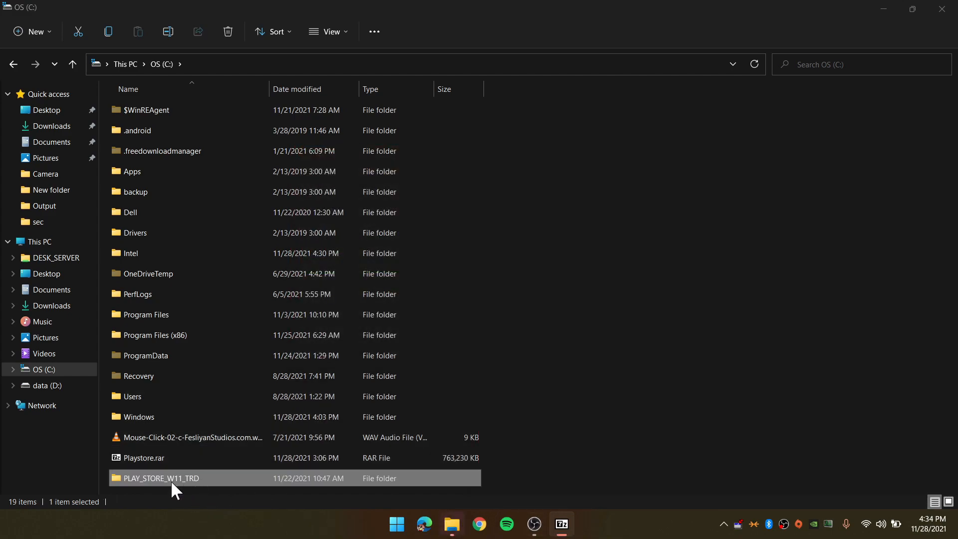
- Run SETUPx64.cmd from the PLAY_STORE_W11_TRD folder as administrator and dismiss its console once the installation finishes
double_click(205, 476)
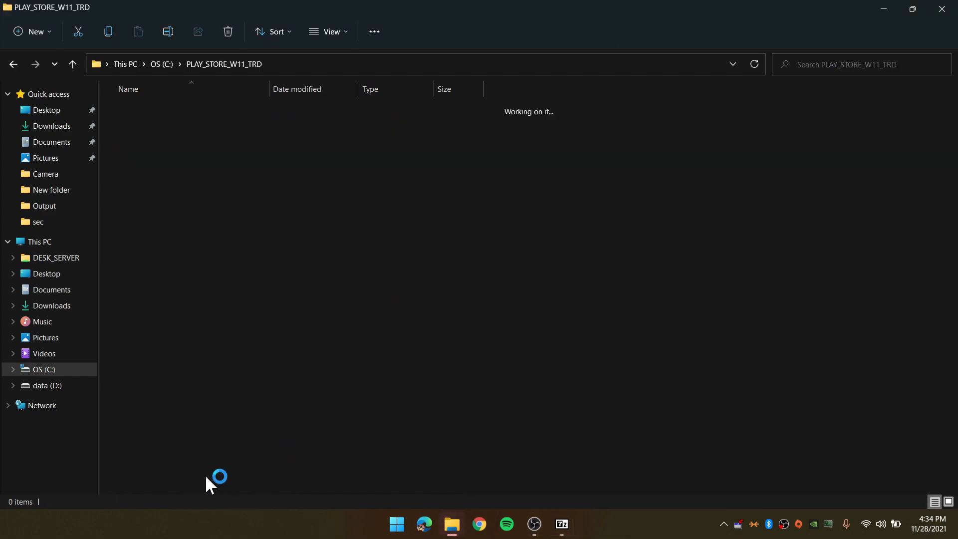
scroll(147, 361, "down", 6)
scroll(148, 362, "up", 4)
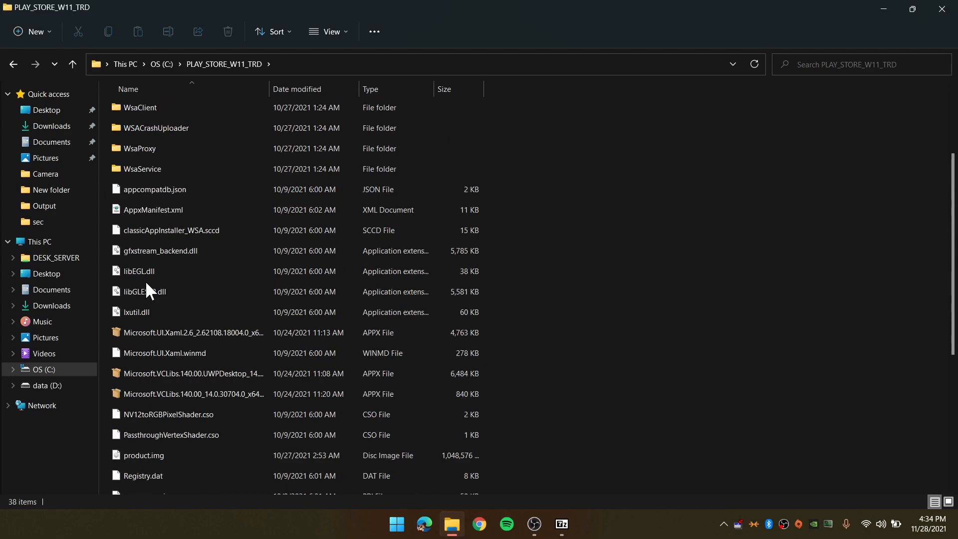
left_click(144, 272)
key("s")
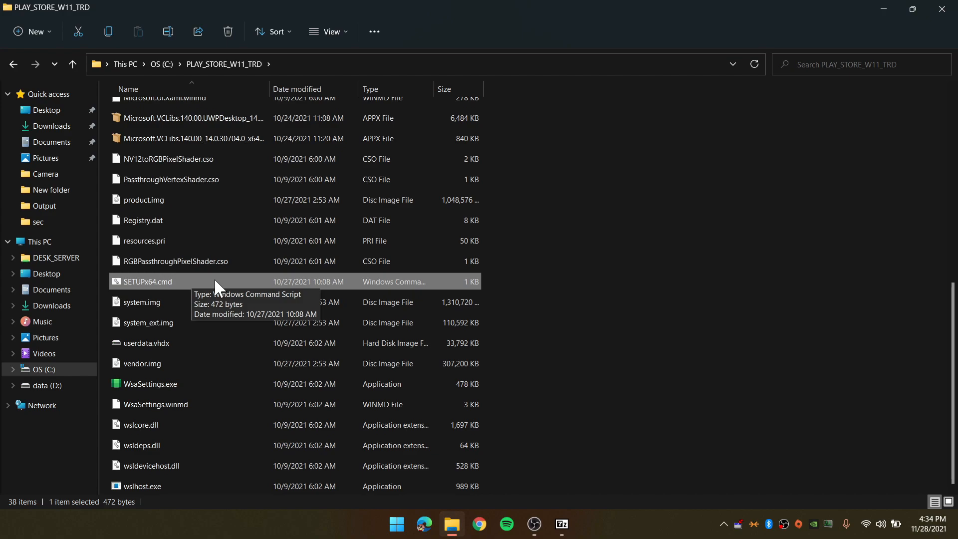
right_click(167, 282)
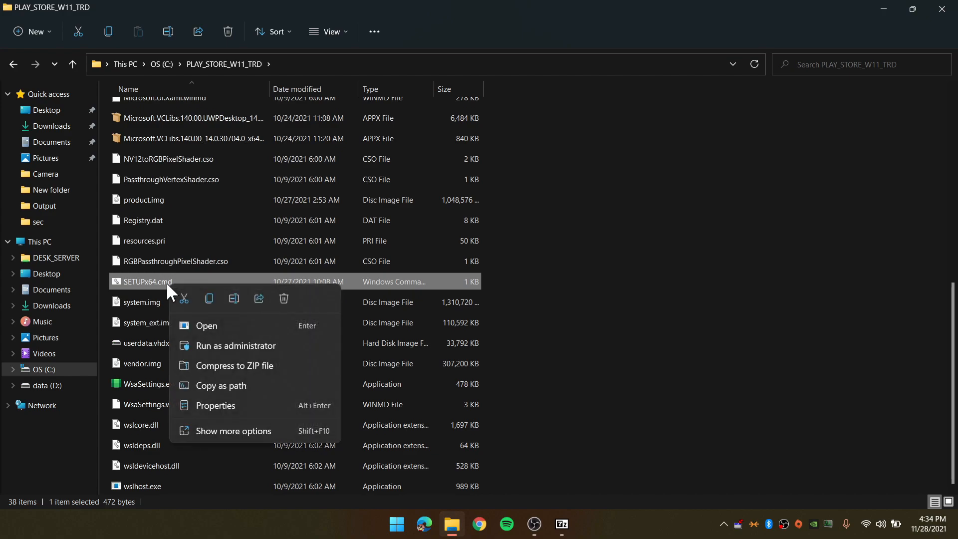
left_click(247, 344)
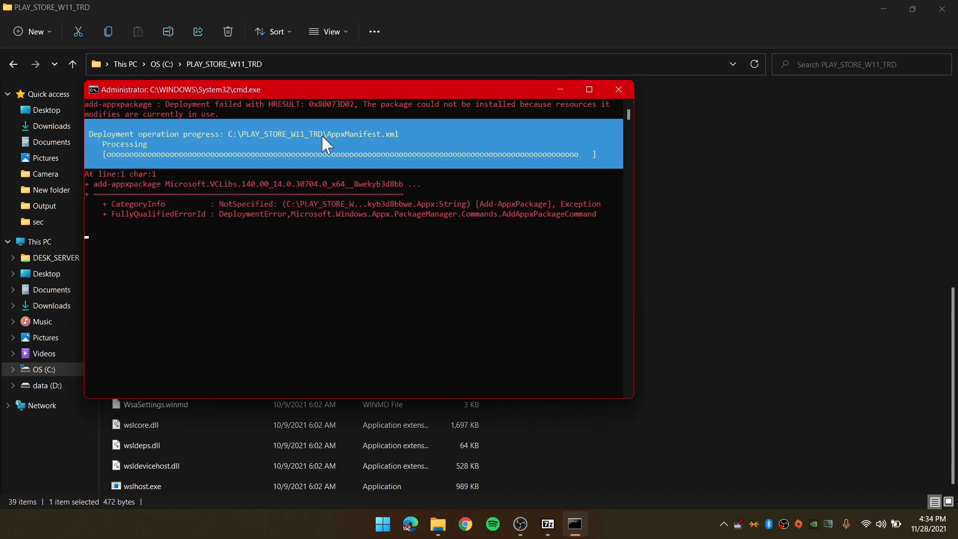
left_click(295, 247)
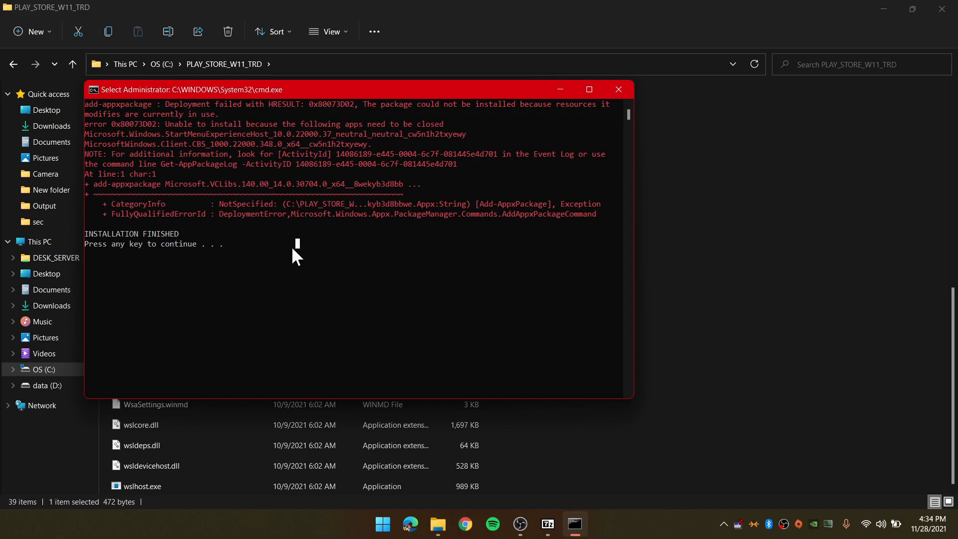
key("Return")
- Open the Windows Subsystem for Android settings and turn on Developer mode
left_click(393, 526)
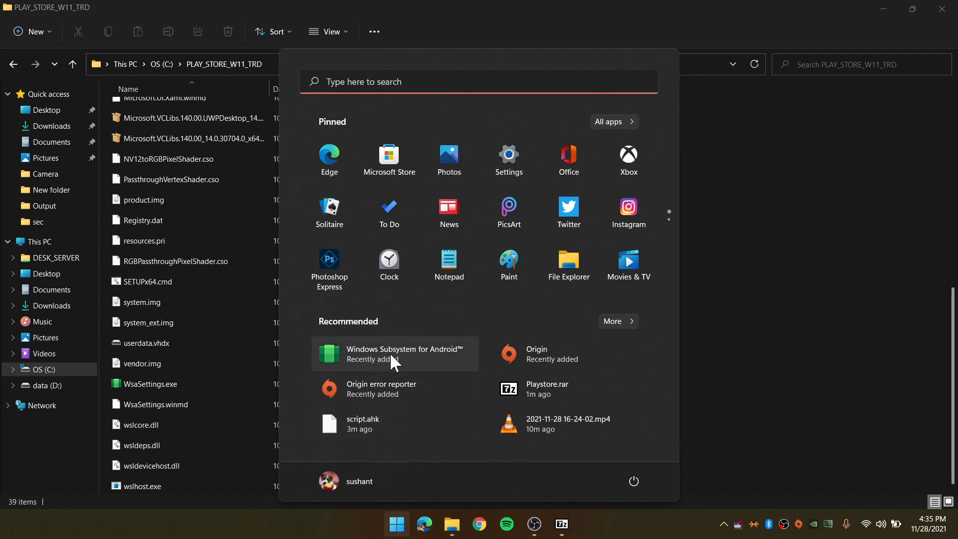
left_click(424, 358)
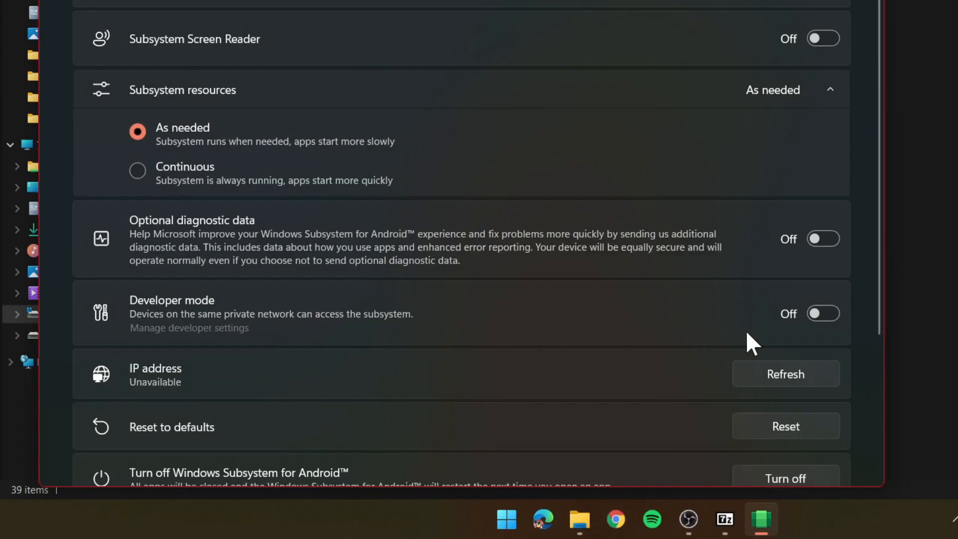
left_click(827, 314)
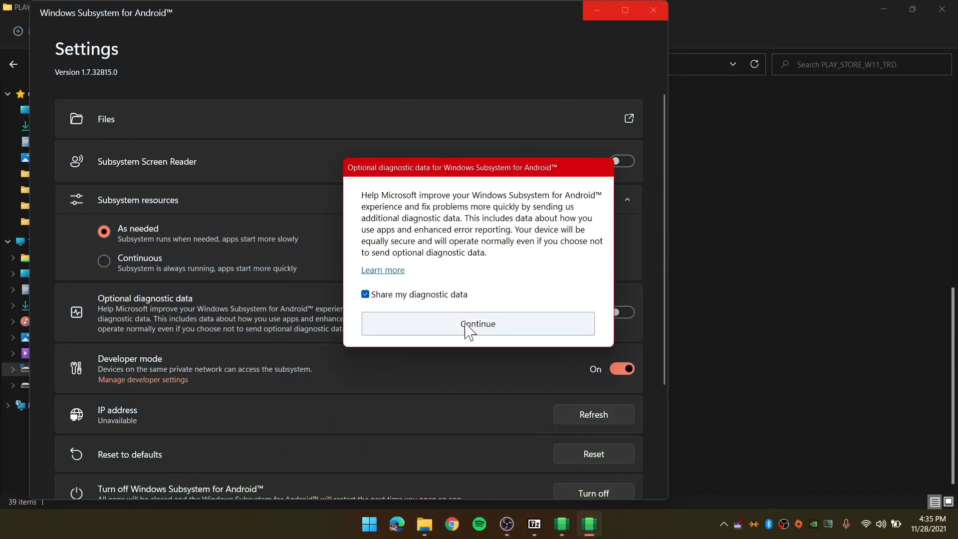
- Decline sharing diagnostic data for the Android subsystem and allow it through Windows Defender Firewall, including on public networks
left_click(397, 300)
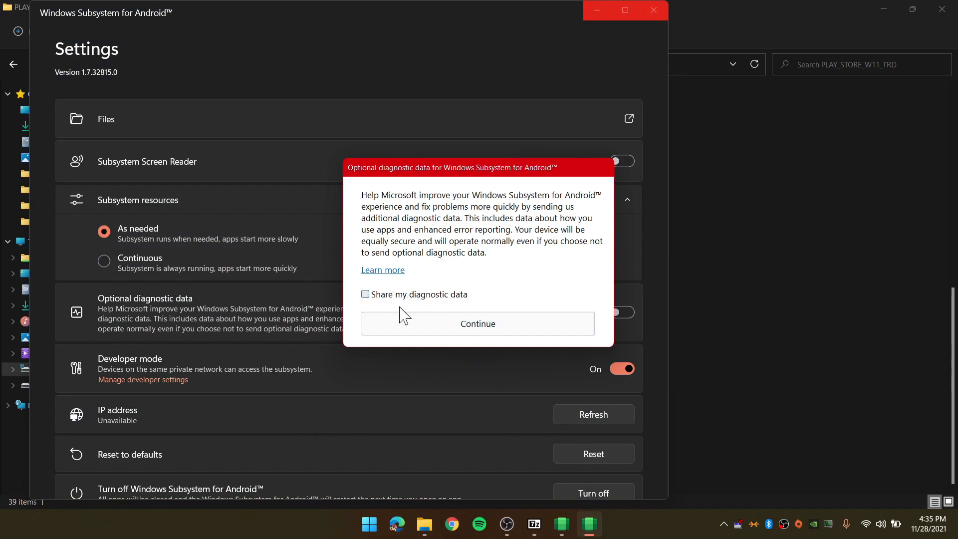
left_click(454, 324)
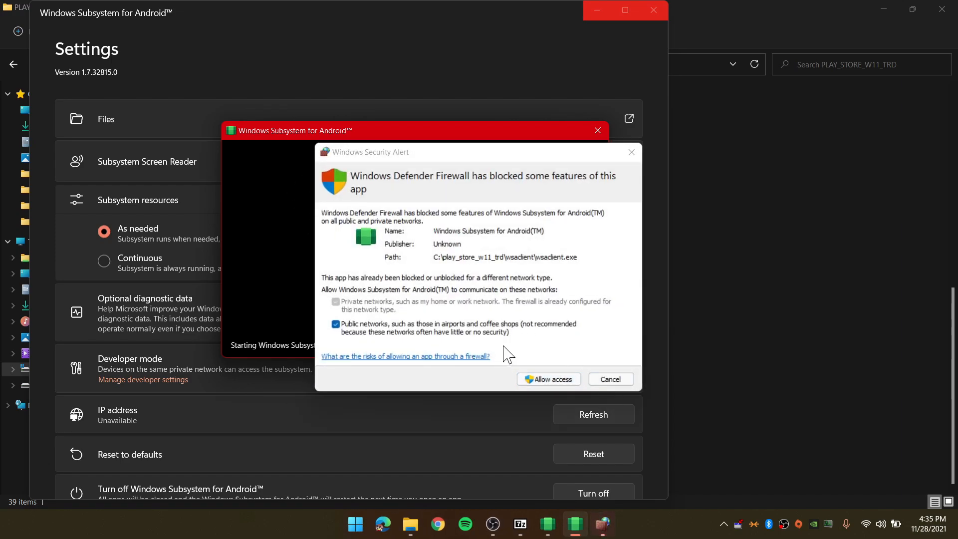
left_click(551, 380)
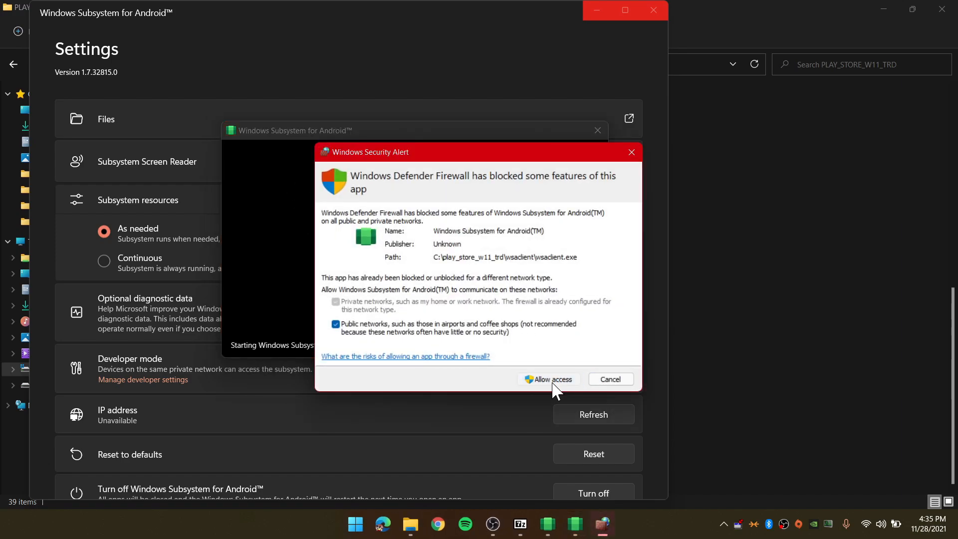
left_click(552, 380)
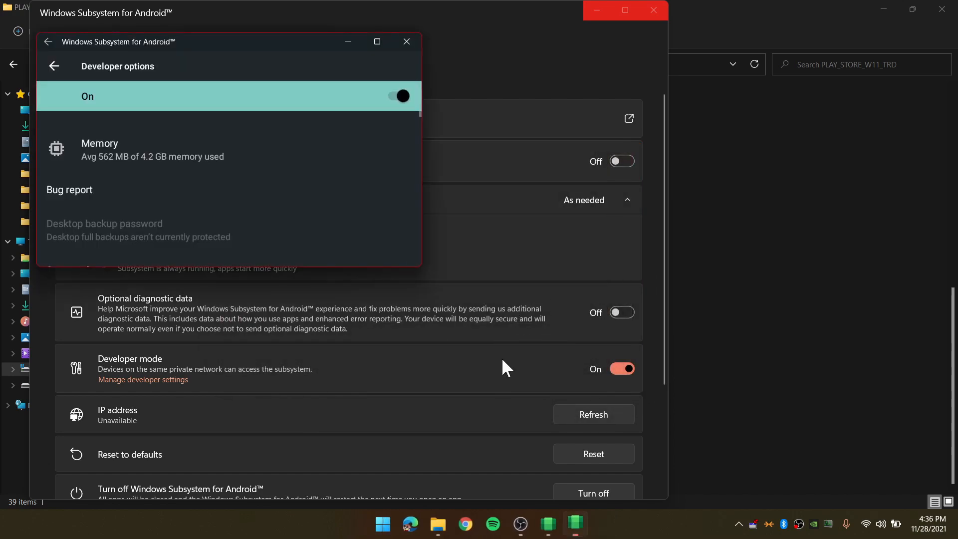
- Examine the subsystem's Developer options and its Memory use page, then close that window
left_click_drag(189, 41, 346, 145)
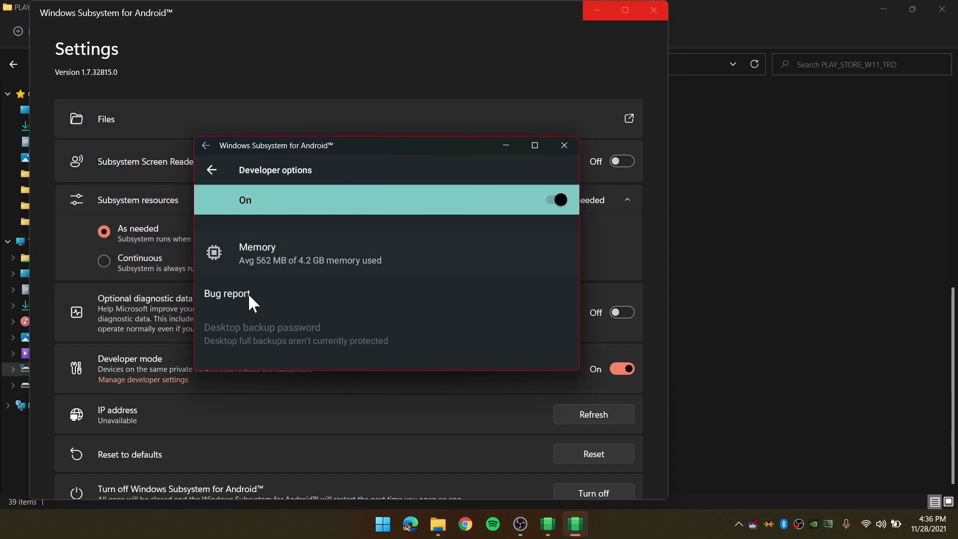
scroll(319, 251, "down", 2)
scroll(299, 279, "down", 2)
scroll(293, 309, "up", 4)
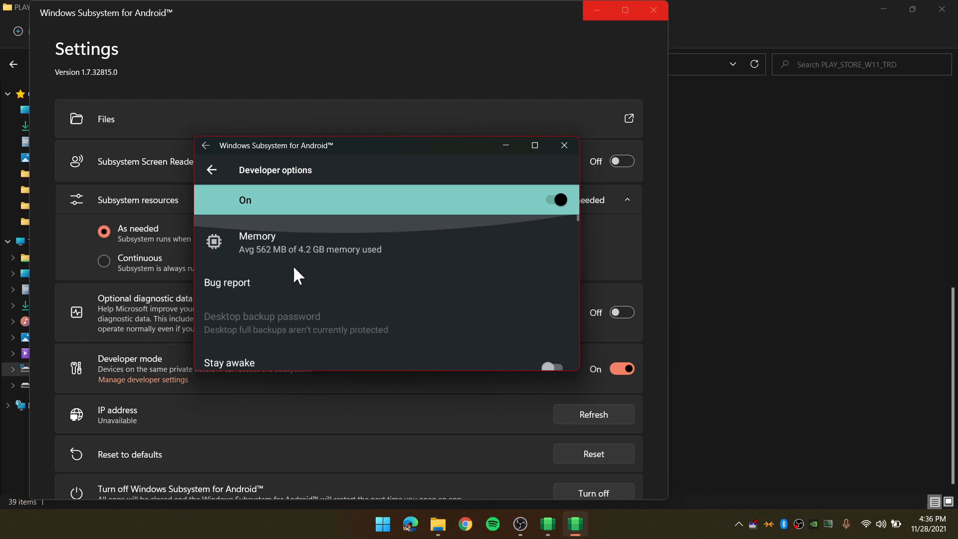
scroll(293, 261, "down", 2)
scroll(298, 269, "up", 3)
left_click(325, 251)
scroll(320, 287, "down", 2)
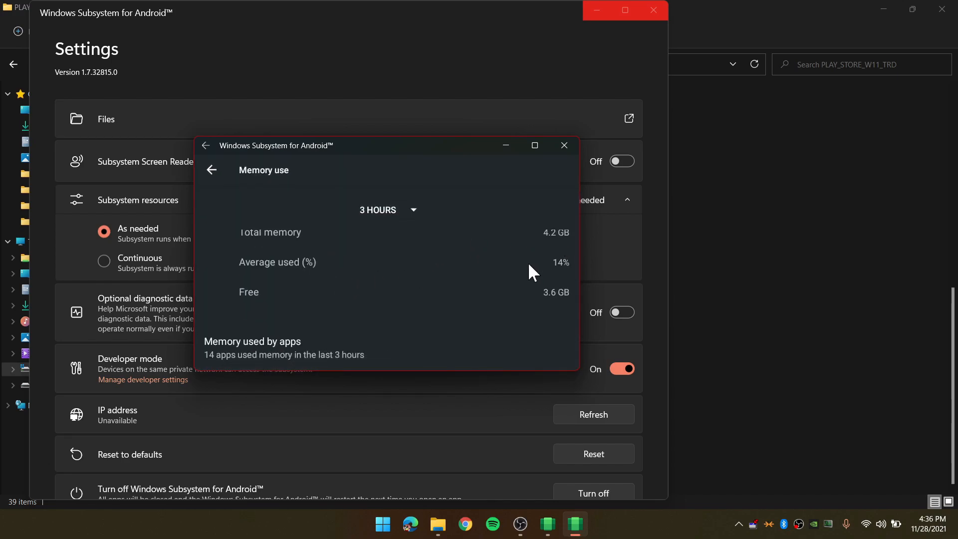
scroll(531, 270, "up", 2)
scroll(549, 329, "down", 2)
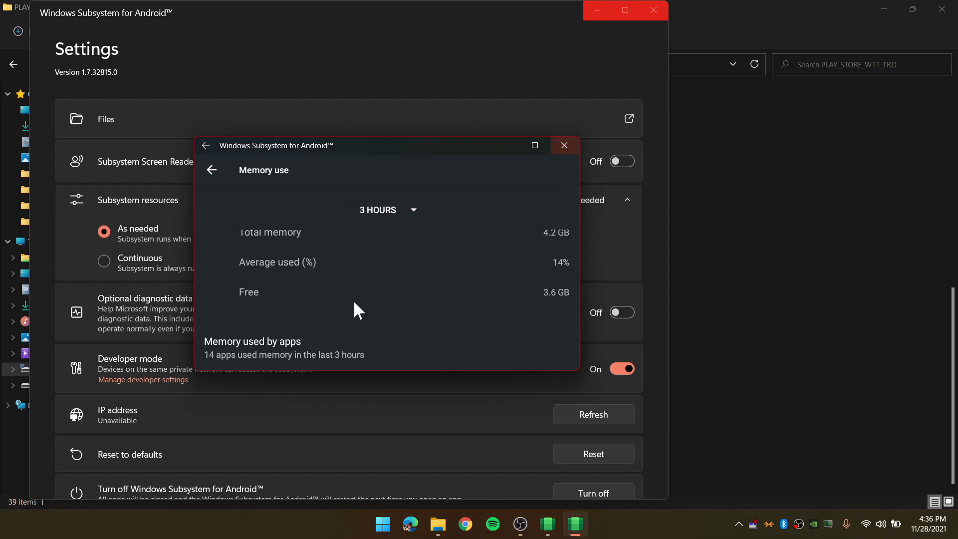
scroll(354, 299, "up", 2)
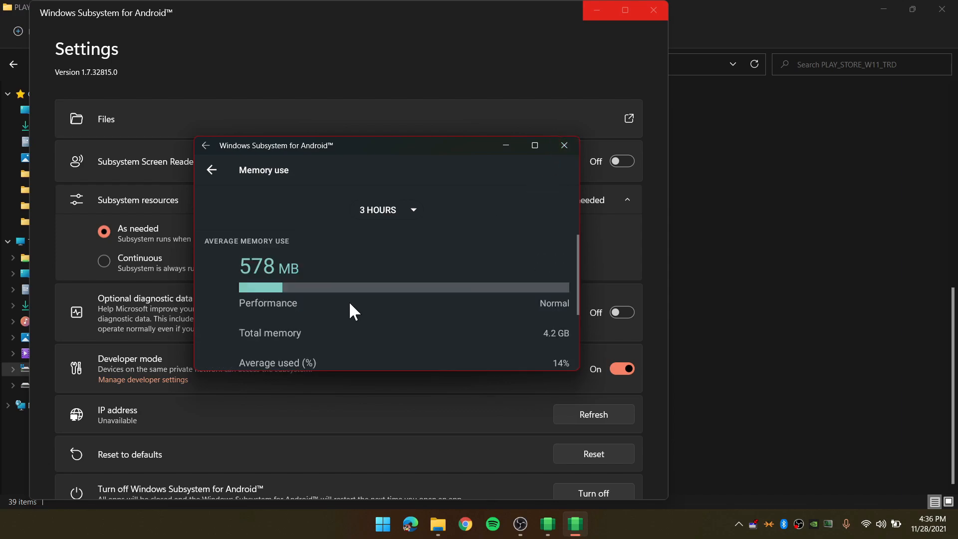
left_click(569, 147)
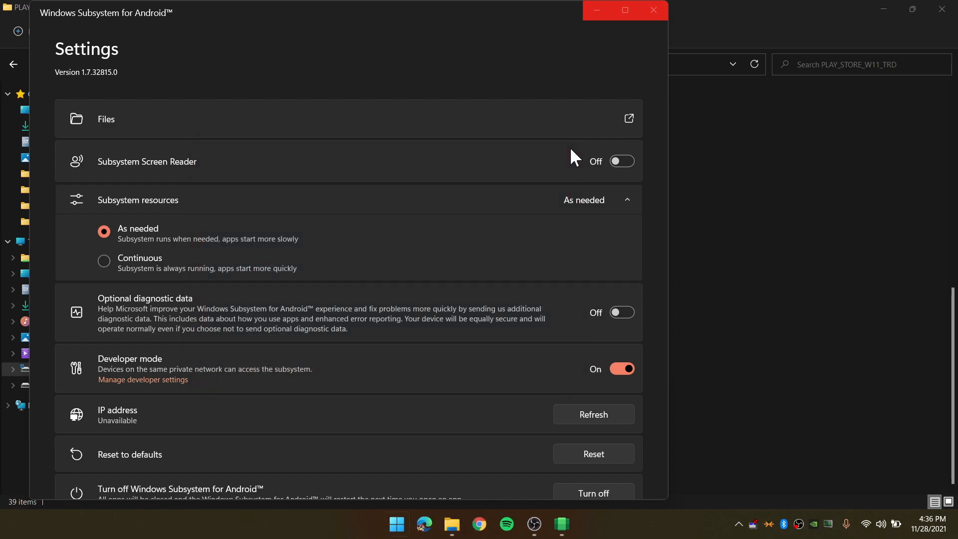
- Open the Play Store, sign in with a Google account and accept Google's terms of service
key("super")
type("play store")
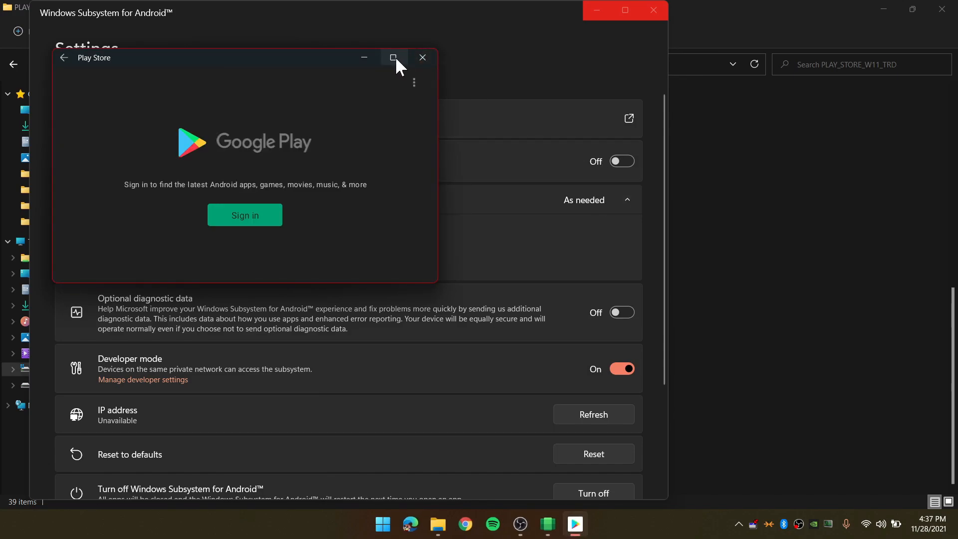
left_click(251, 216)
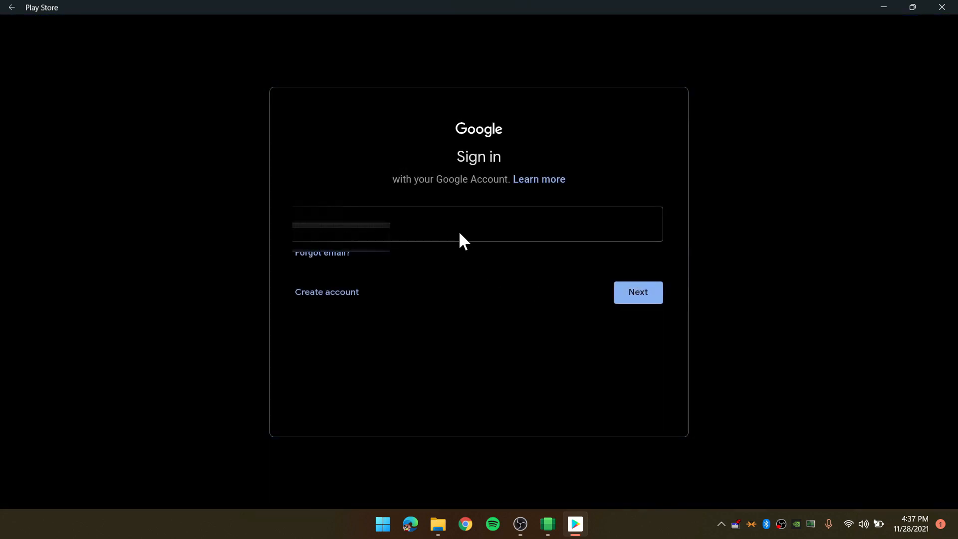
left_click(458, 229)
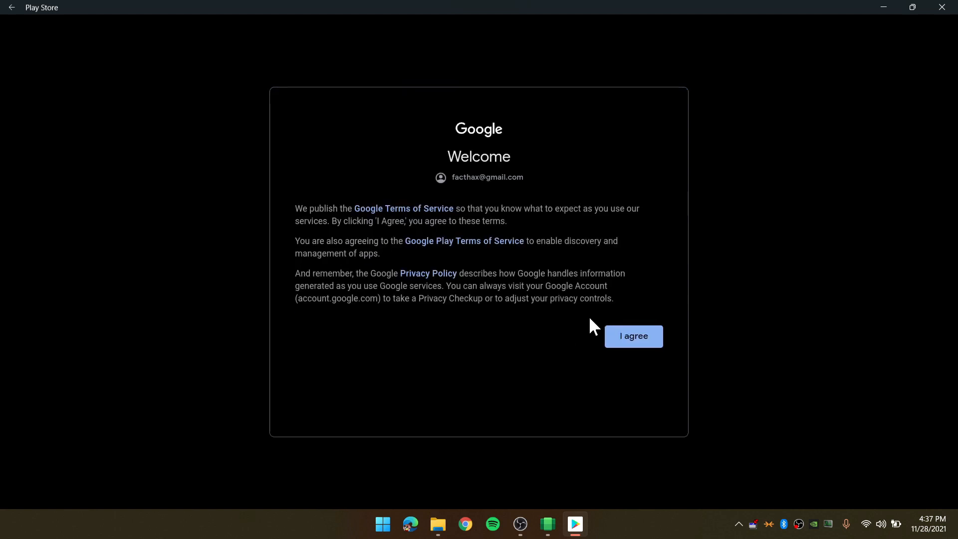
left_click(655, 334)
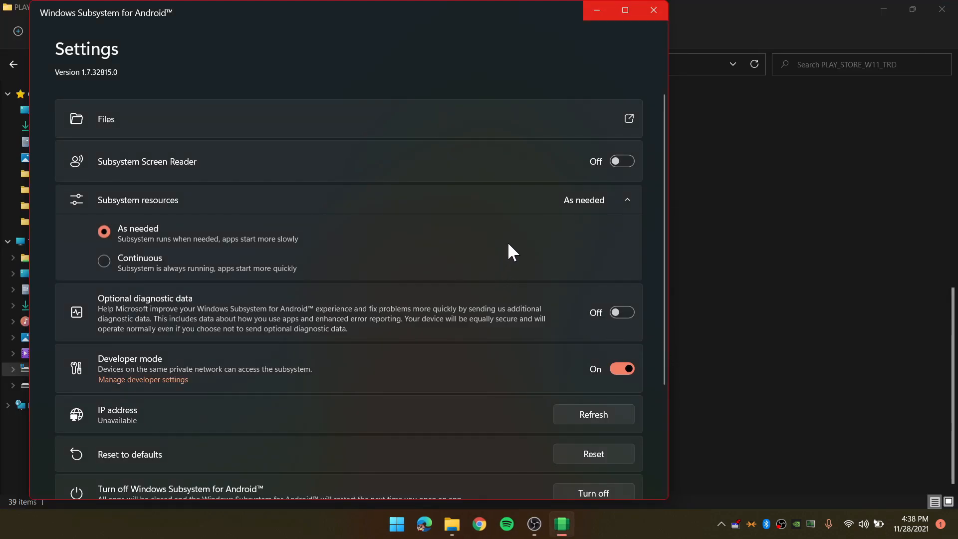
- Reopen the Play Store and maximize its window
key("super")
type("pla")
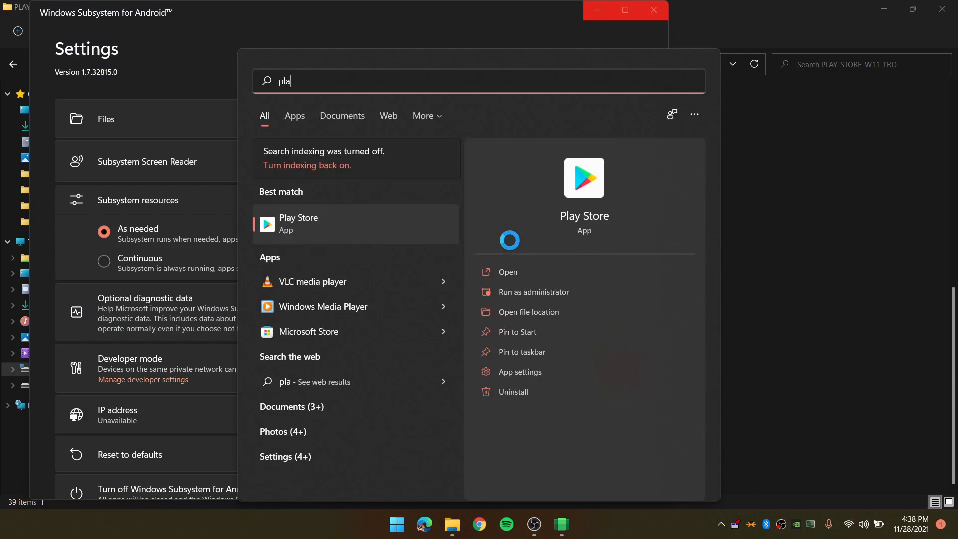
key("Return")
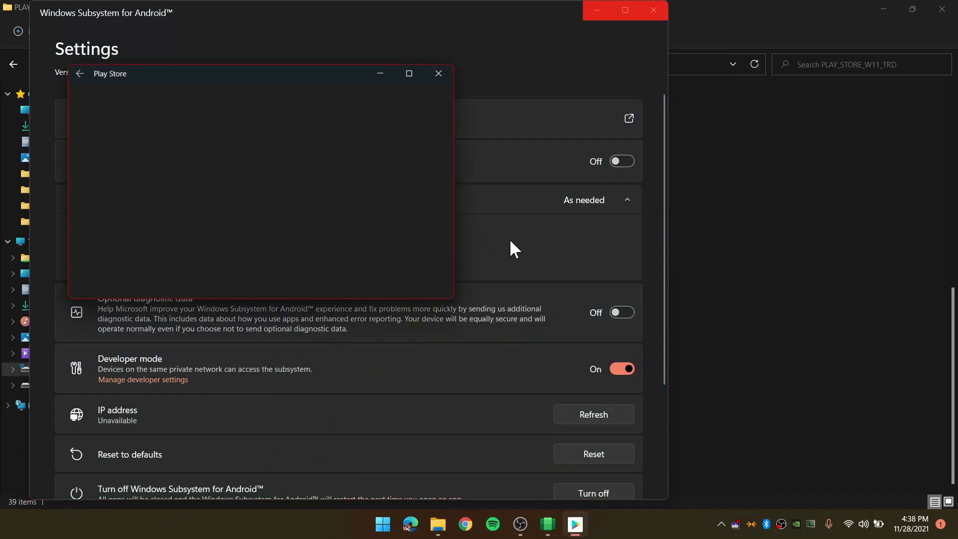
left_click(409, 74)
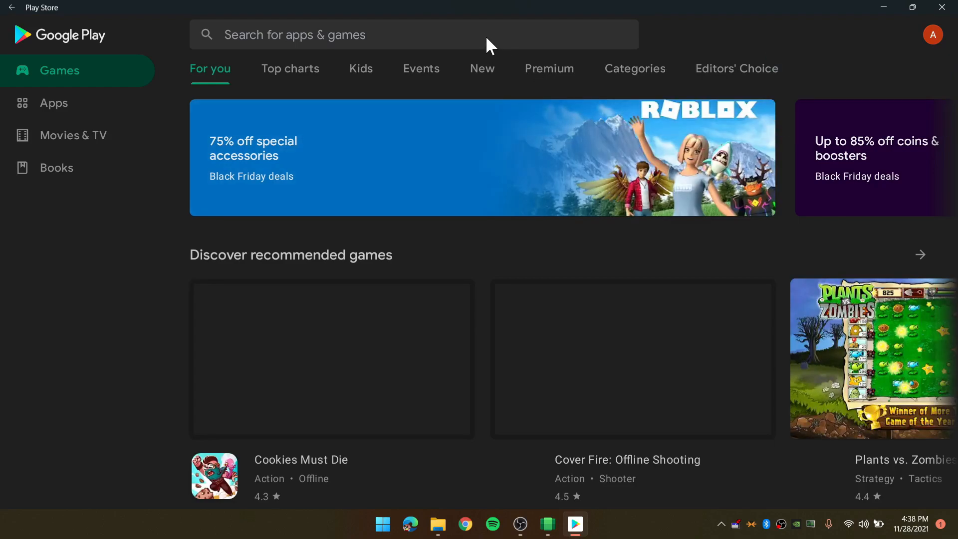
- Search the Play Store for "subway surfers"
left_click(486, 35)
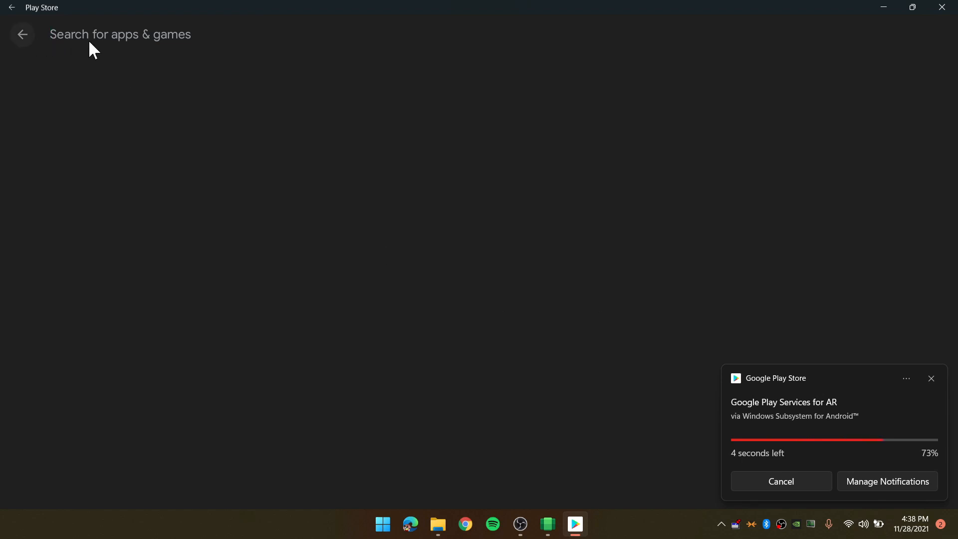
type("subwa")
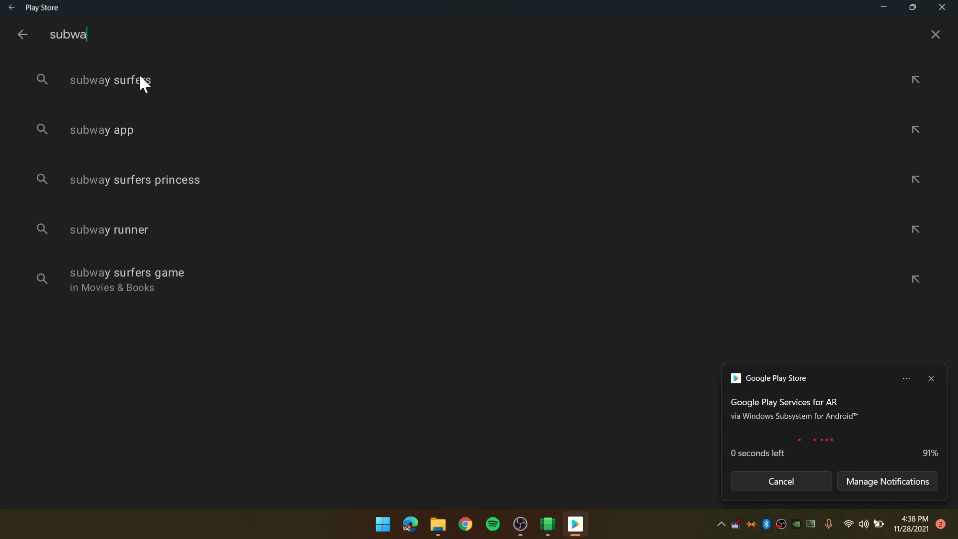
left_click(140, 77)
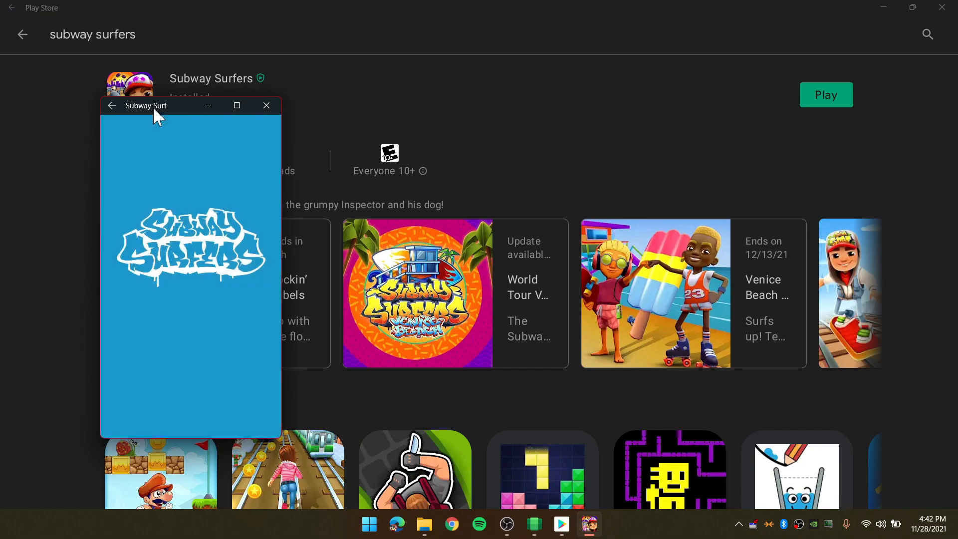
- Enlarge the Subway Surfers game window and play a short test run, jumping, sliding and changing lanes
left_click_drag(154, 108, 399, 108)
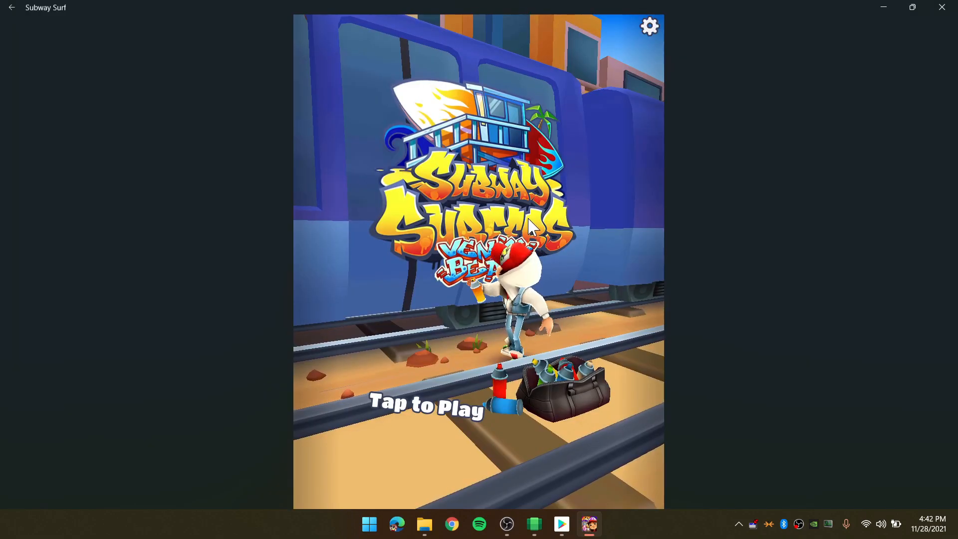
left_click(498, 303)
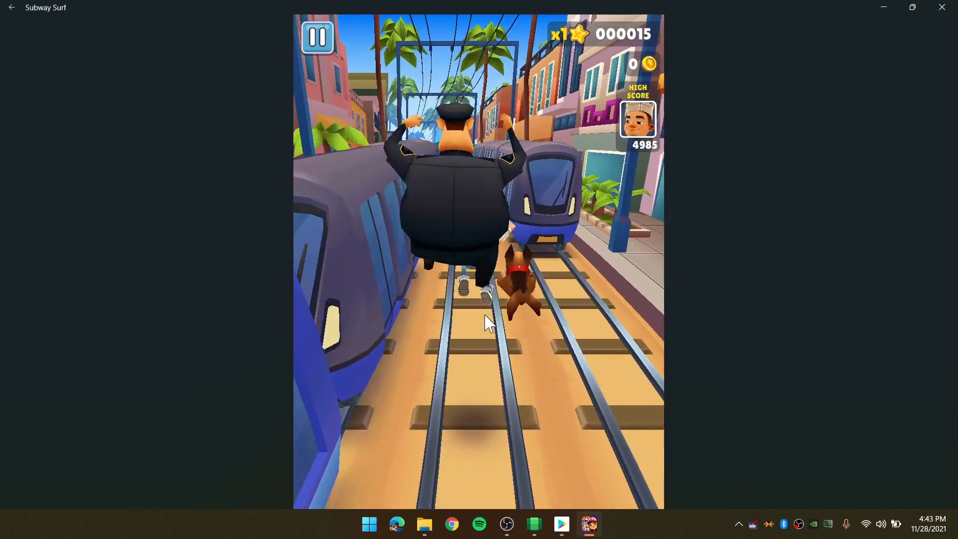
mouse_move(469, 321)
left_mouse_down()
mouse_move(466, 199)
mouse_move(465, 314)
mouse_move(453, 168)
mouse_move(448, 278)
mouse_move(441, 139)
mouse_move(455, 294)
mouse_move(464, 160)
mouse_move(470, 260)
mouse_move(469, 149)
left_mouse_up()
mouse_move(471, 290)
left_mouse_down()
mouse_move(474, 418)
mouse_move(468, 200)
left_mouse_up()
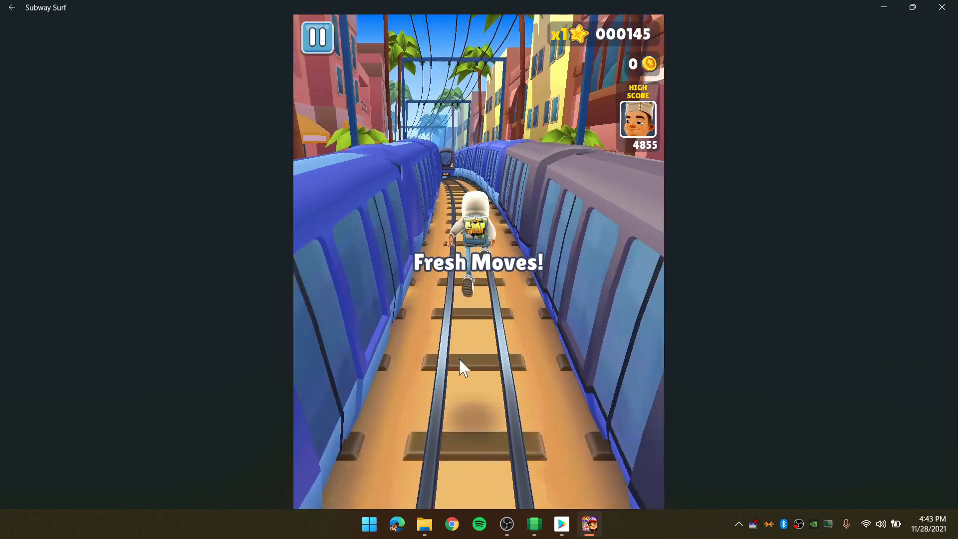
left_click_drag(489, 264, 381, 313)
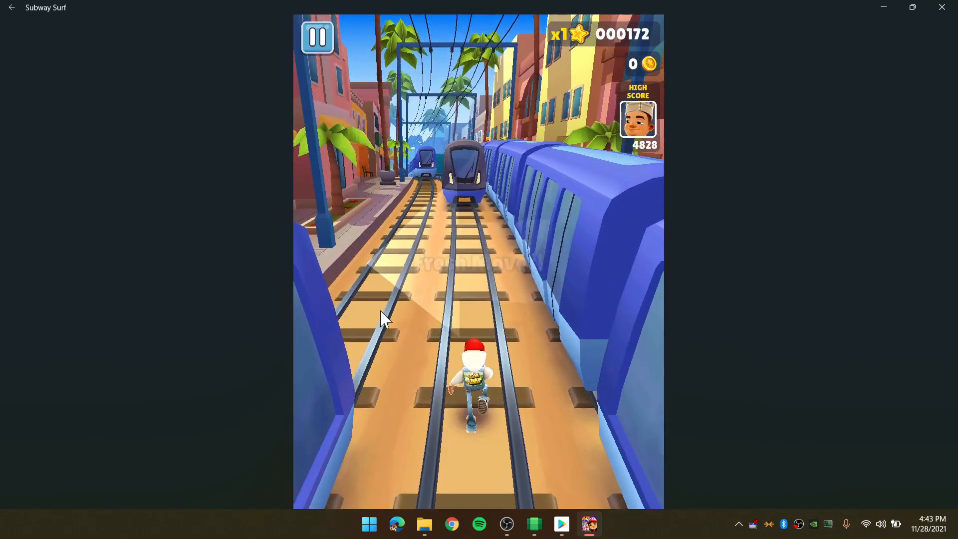
mouse_move(445, 342)
left_mouse_down()
mouse_move(524, 324)
mouse_move(499, 262)
mouse_move(553, 296)
left_mouse_up()
left_click_drag(546, 259, 548, 314)
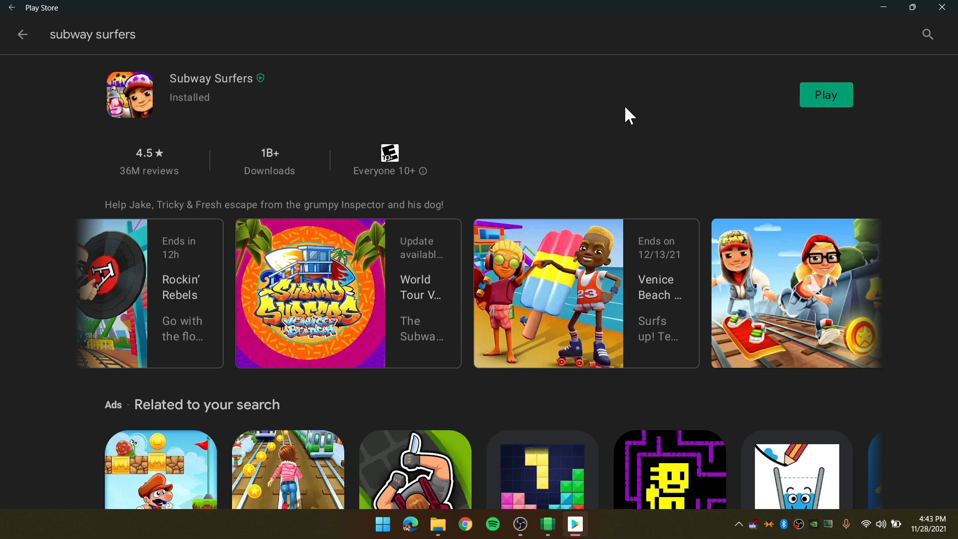
- Open Task Manager to examine the memory use of the Android subsystem's processes
key("ctrl+shift+Escape")
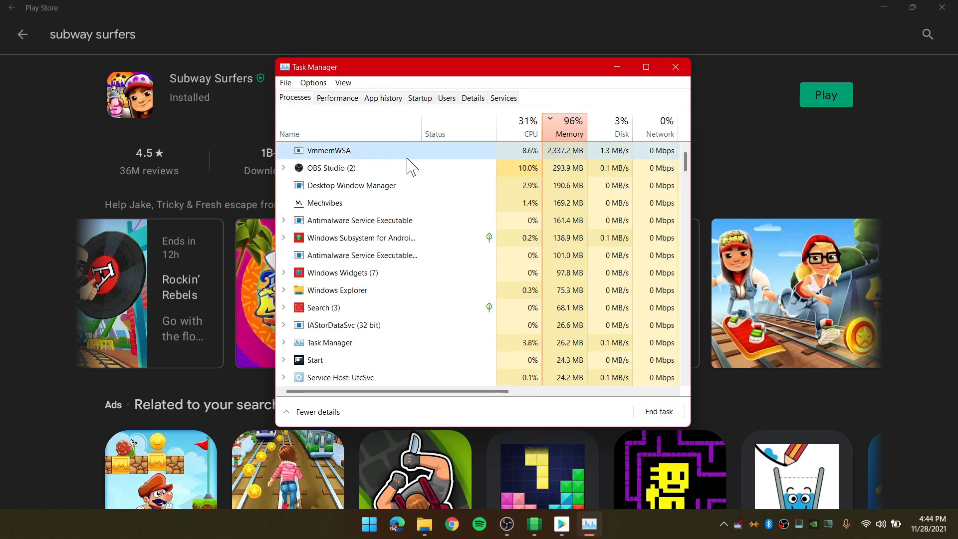
- Examine the system's CPU, memory, disk and GPU performance overview in Task Manager
left_click(337, 98)
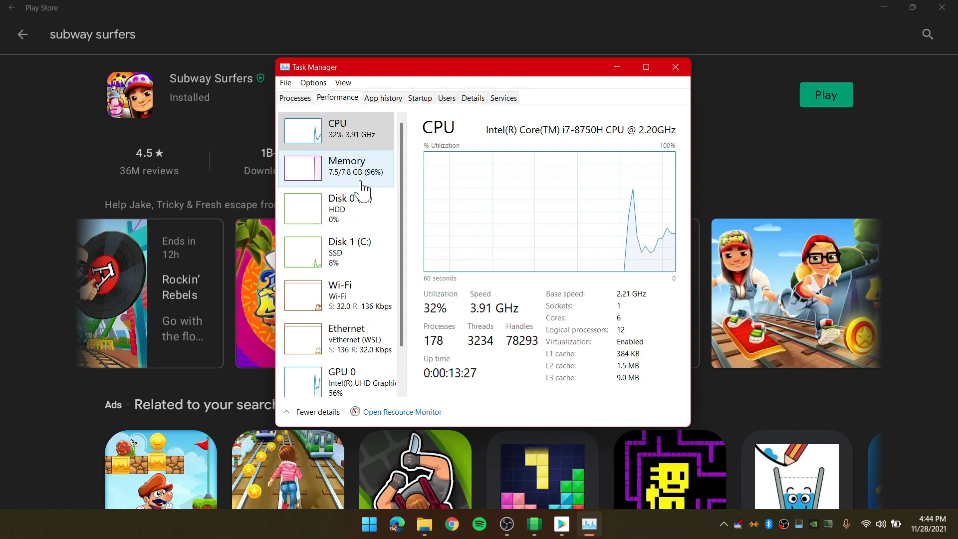
scroll(351, 349, "down", 2)
scroll(353, 358, "up", 3)
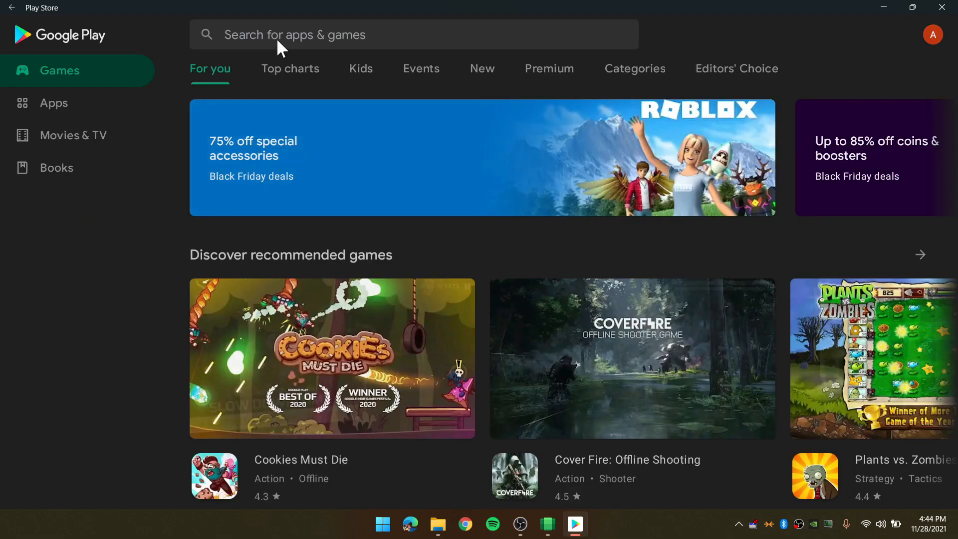
- Browse the Play Store's Apps section, looking through its suggested, social networking and recommended apps
left_click(277, 46)
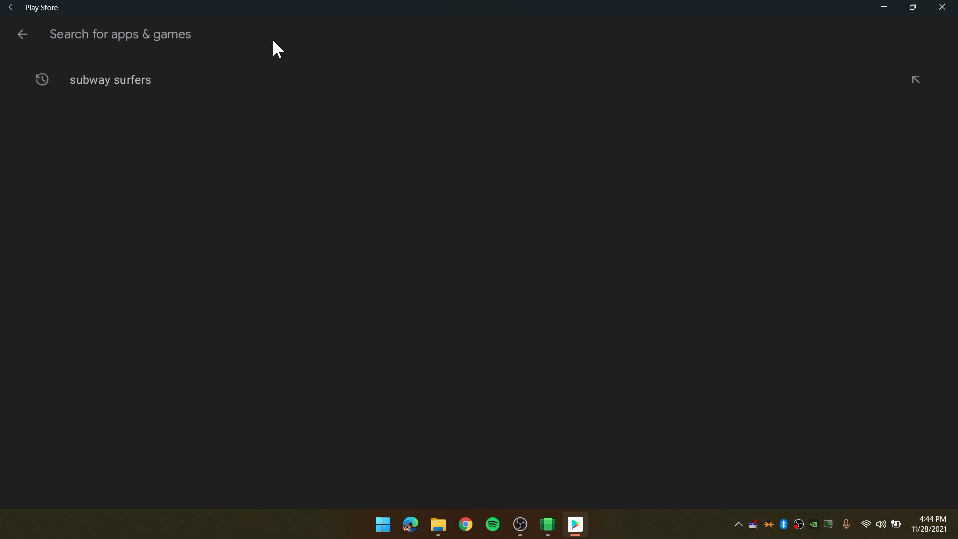
left_click(24, 34)
left_click(67, 105)
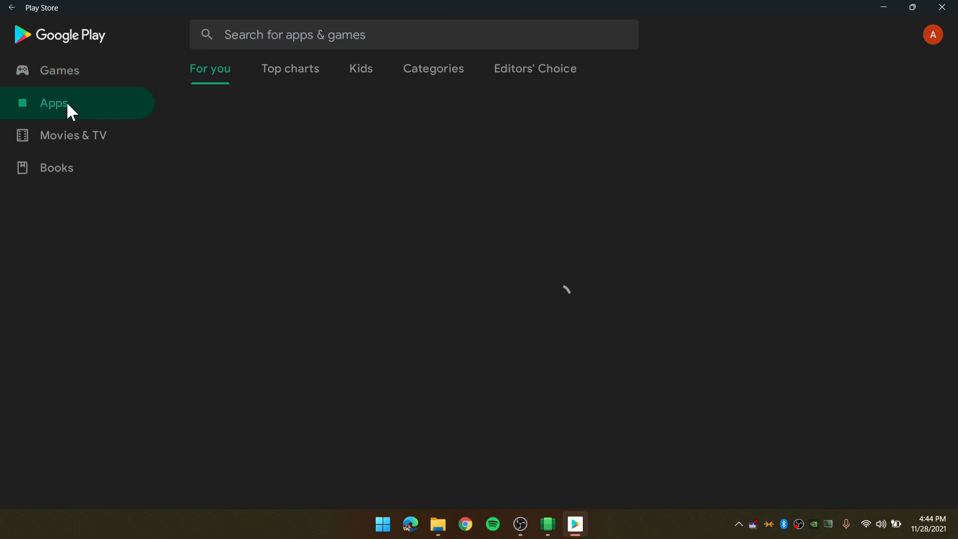
scroll(360, 281, "down", 1)
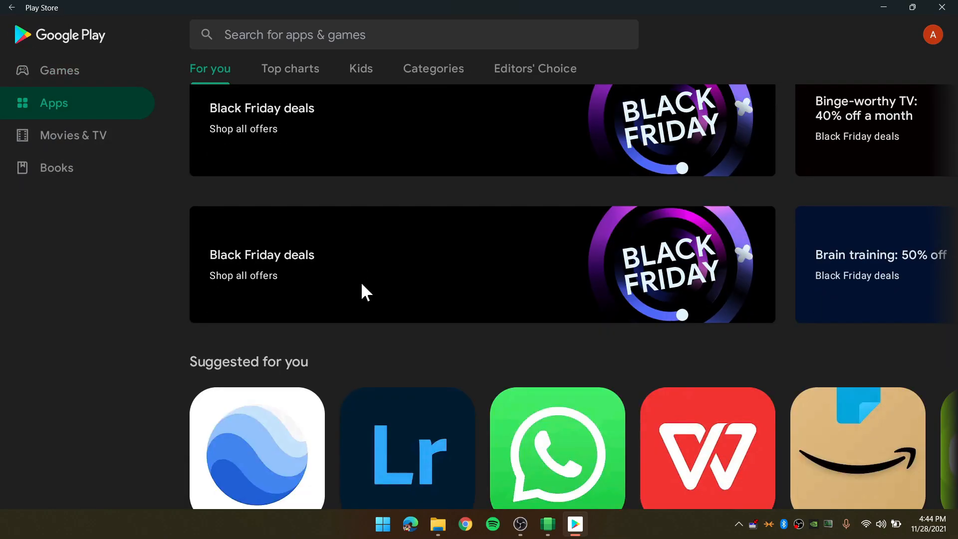
scroll(449, 207, "down", 3)
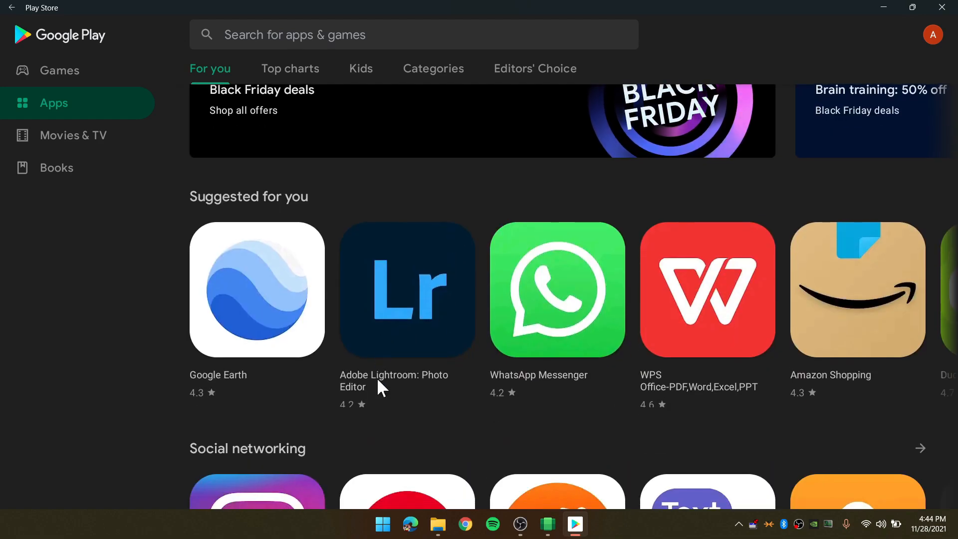
scroll(384, 280, "down", 3)
scroll(385, 178, "down", 3)
scroll(382, 171, "down", 1)
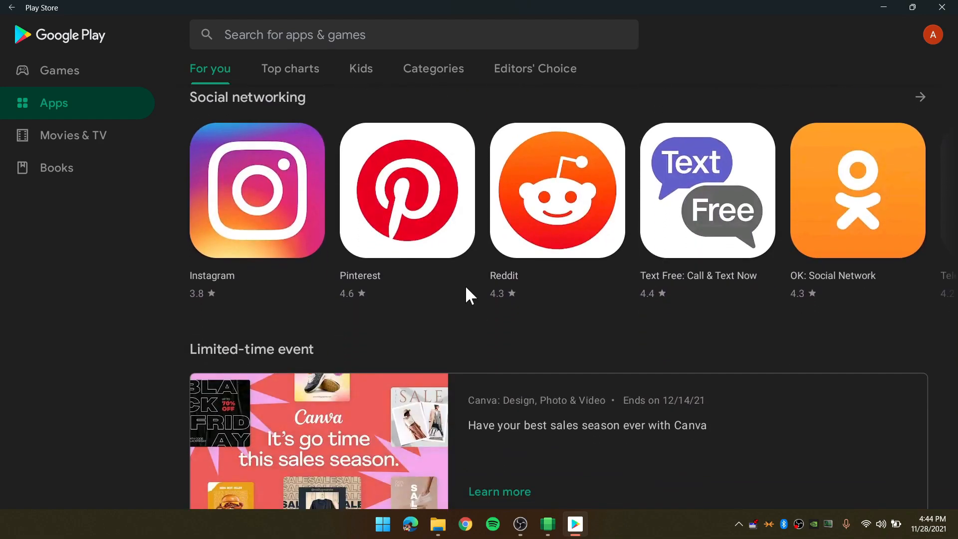
scroll(479, 310, "down", 8)
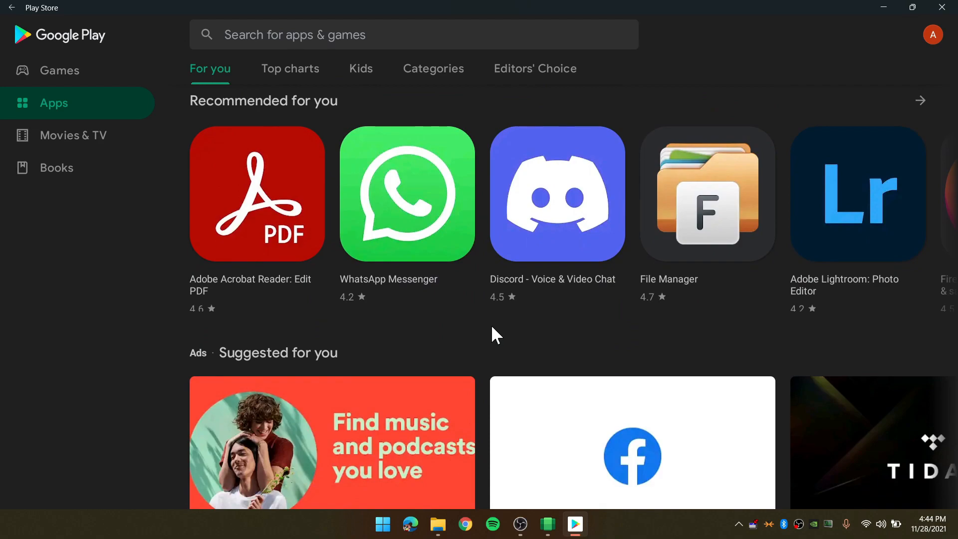
scroll(492, 299, "down", 10)
scroll(489, 304, "up", 3)
scroll(501, 343, "up", 7)
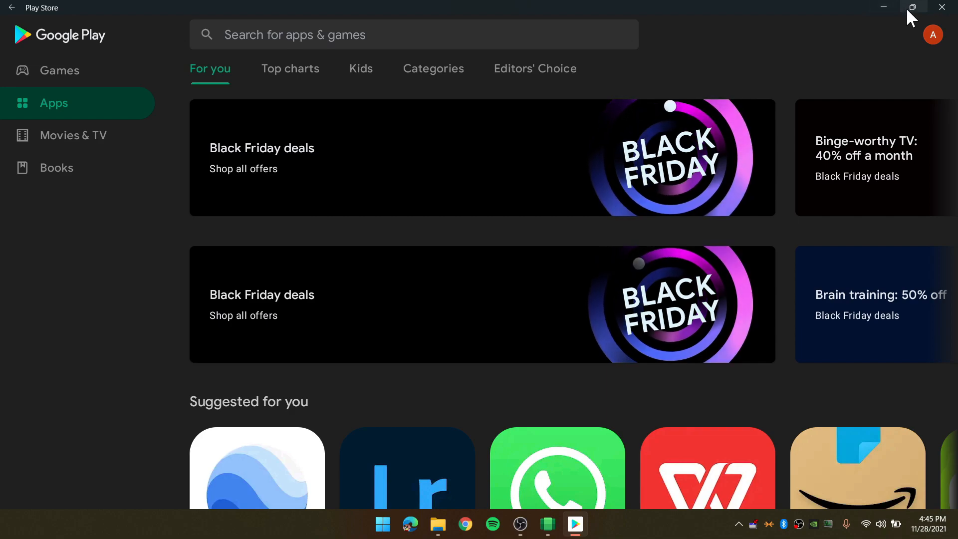
- Restore the maximized Play Store window to its smaller floating size and bring up its snap layout choices
left_click(907, 8)
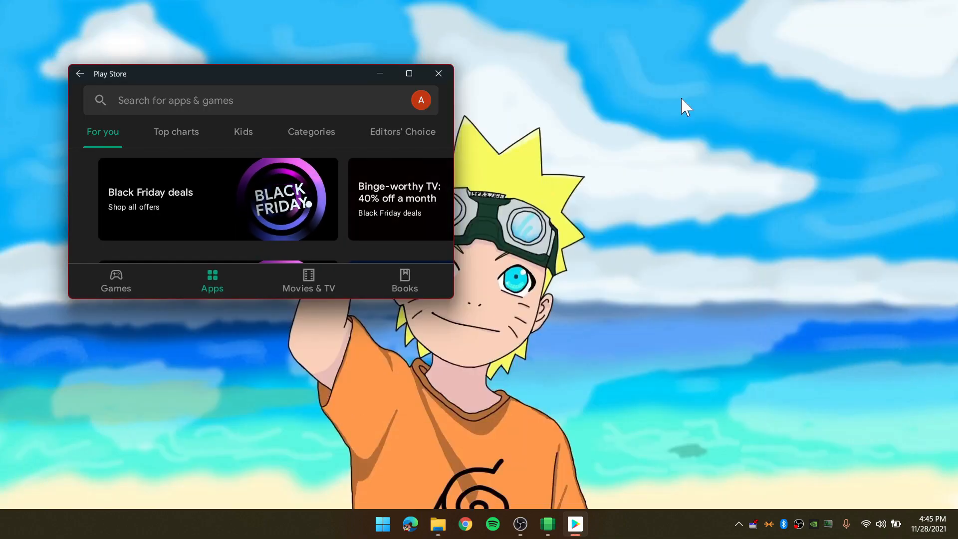
mouse_move(411, 73)
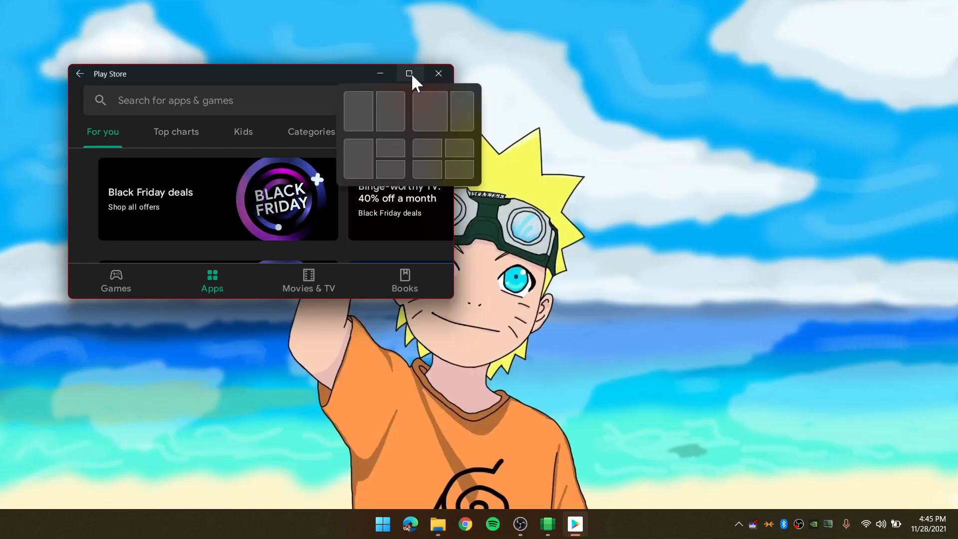